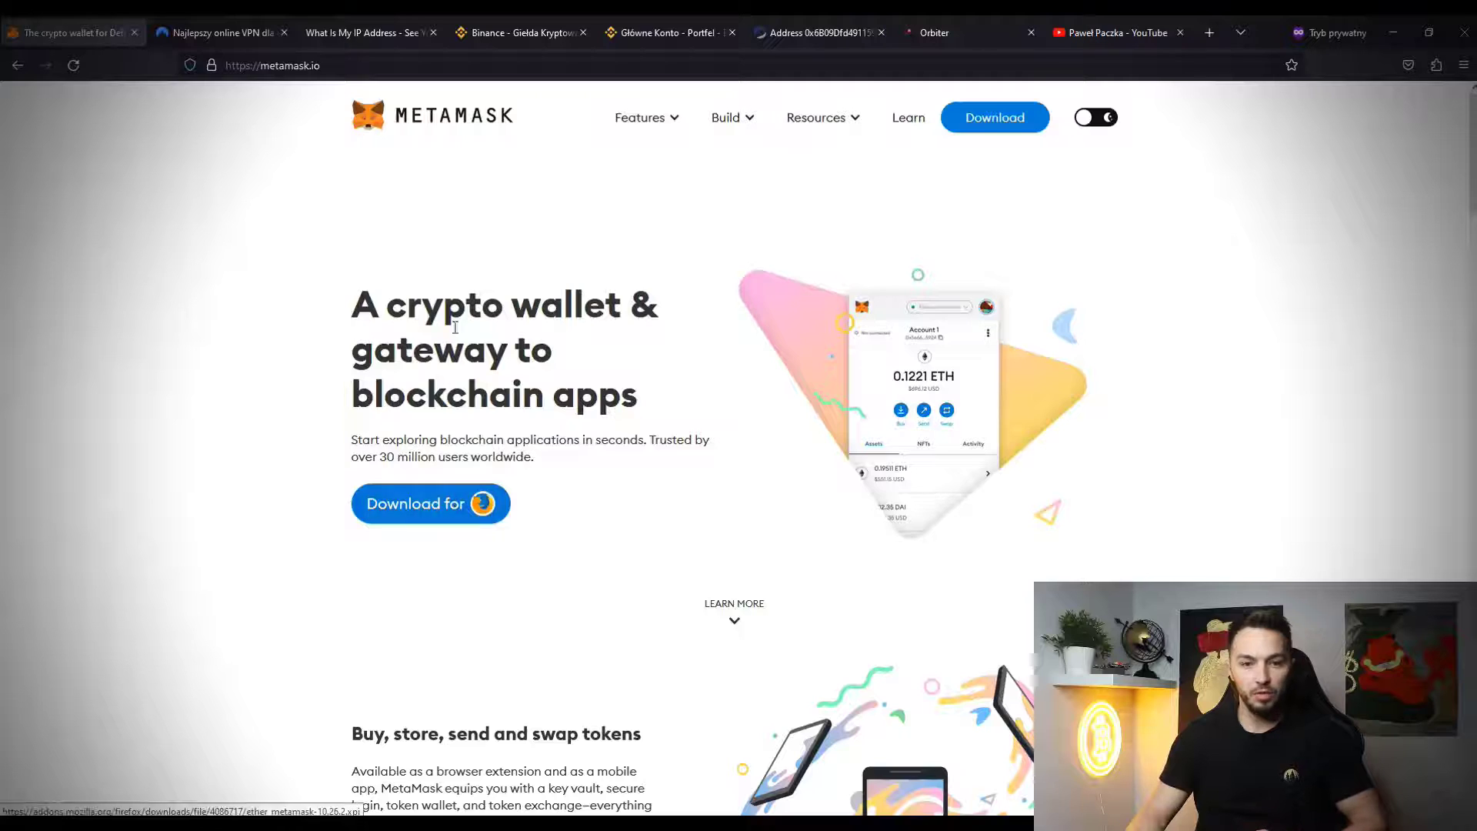
- Install MetaMask in Firefox and start a new wallet, accepting terms and setting a password
click(462, 504)
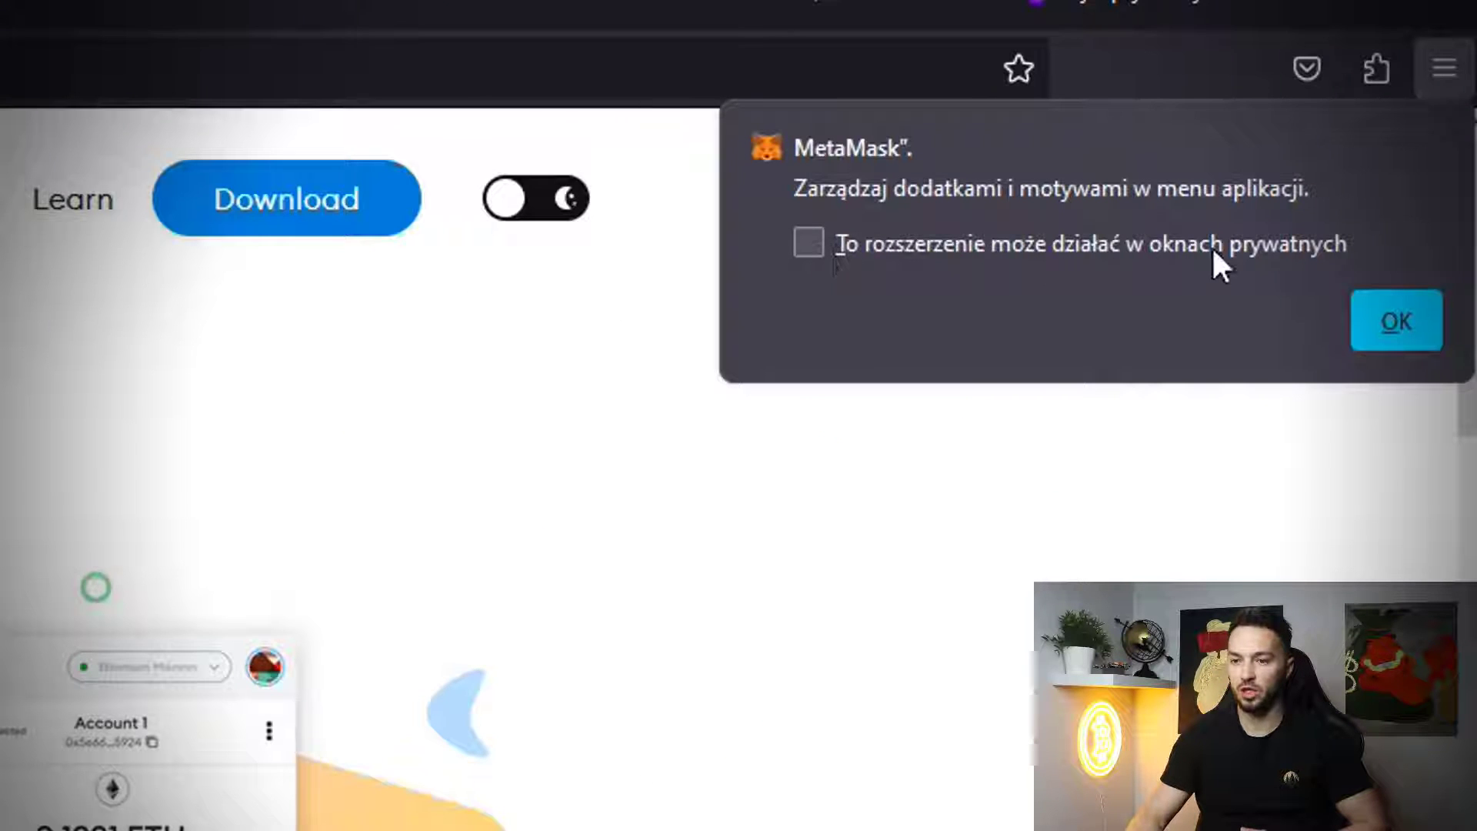
click(1394, 319)
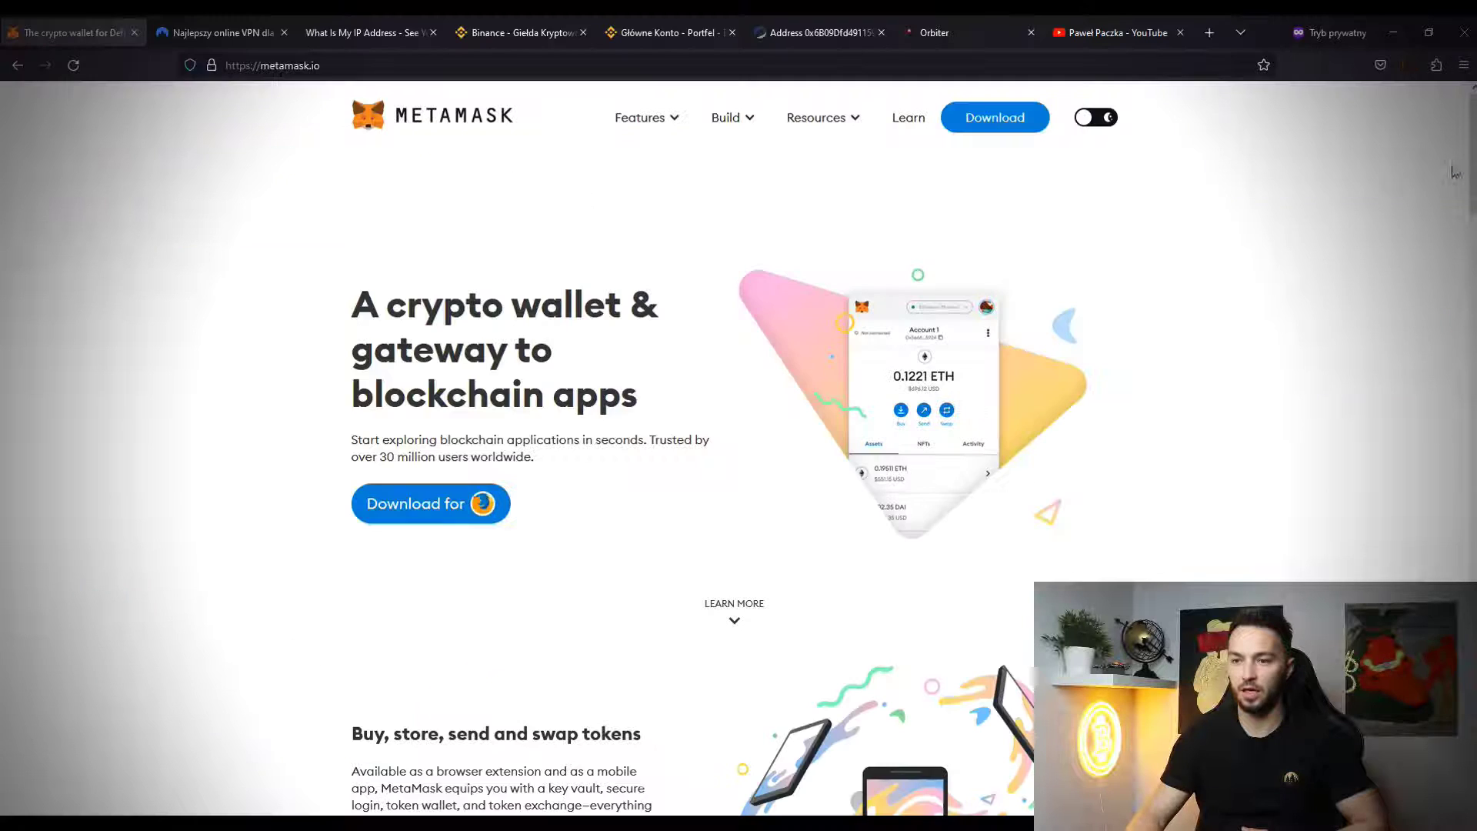
click(1409, 68)
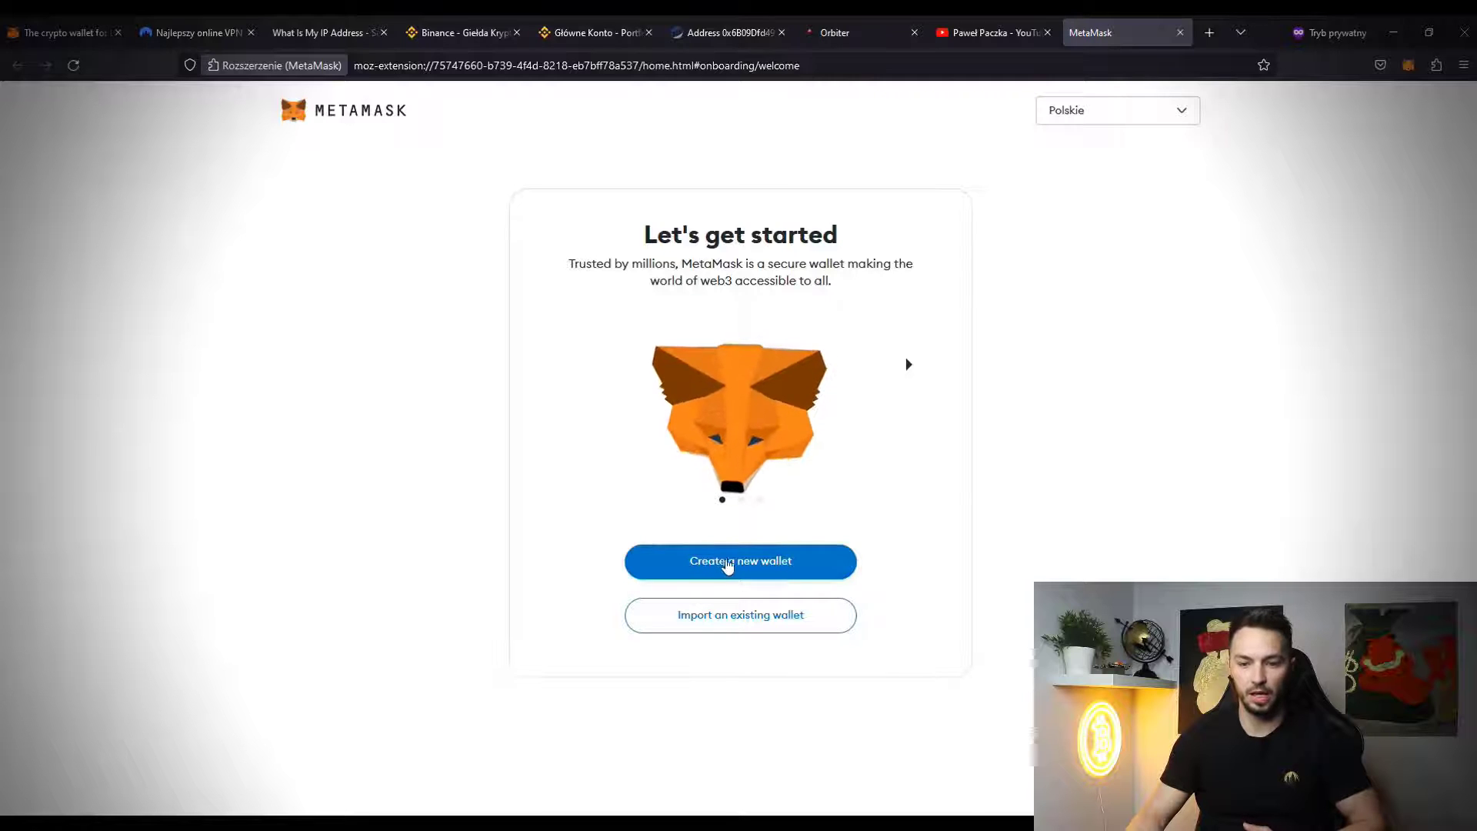
click(748, 562)
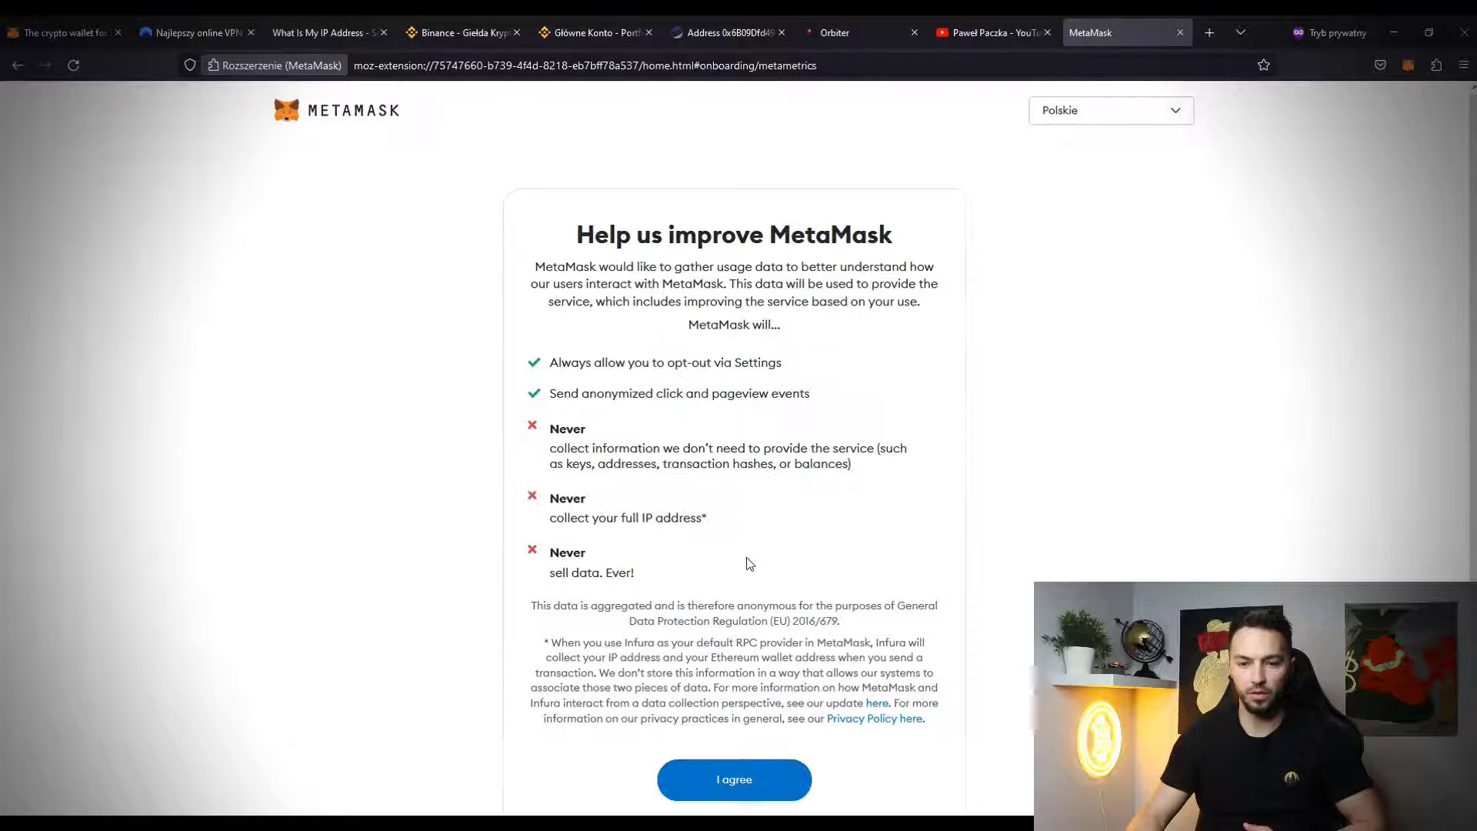
click(744, 790)
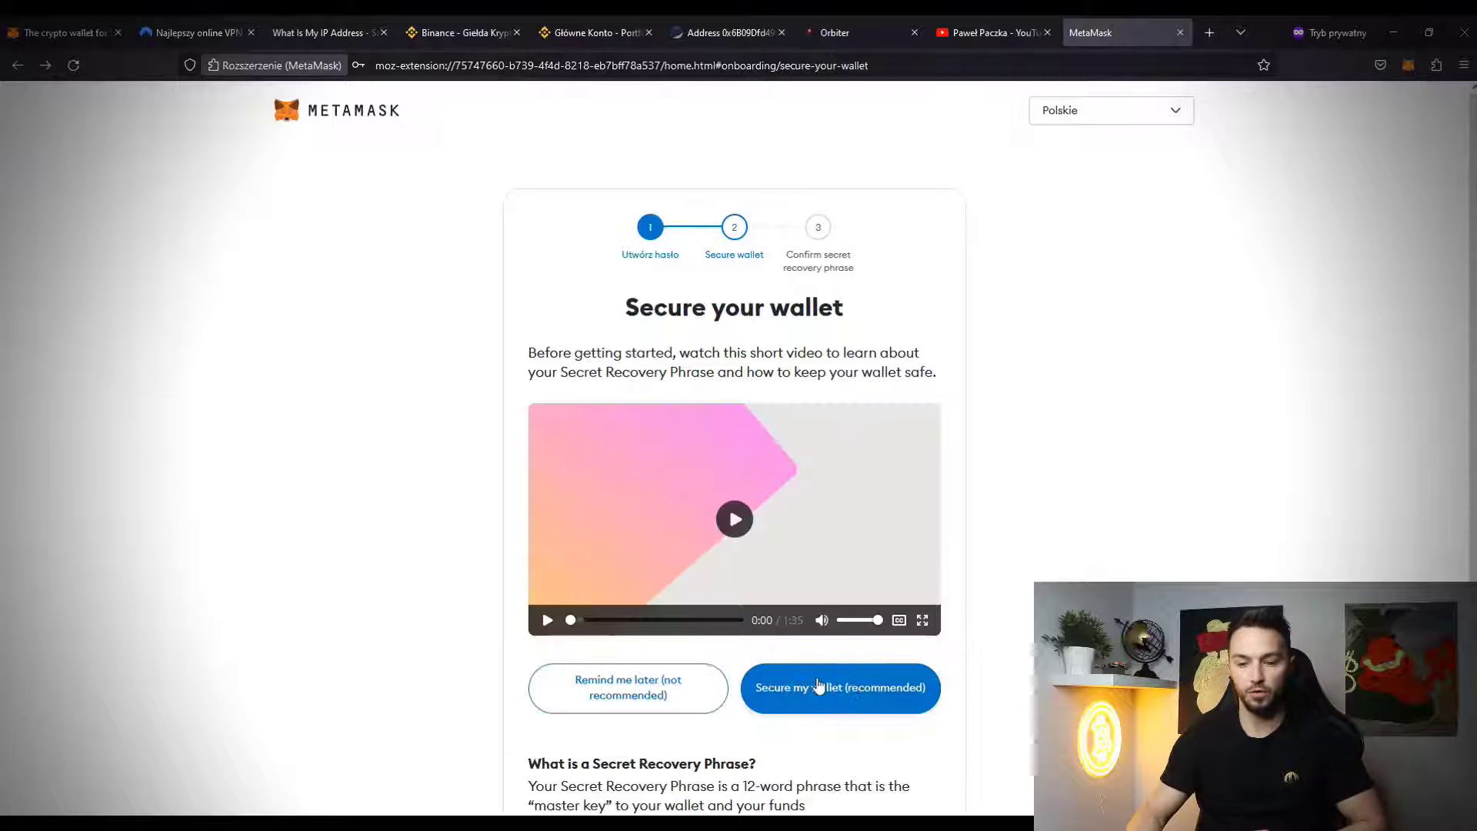
click(819, 686)
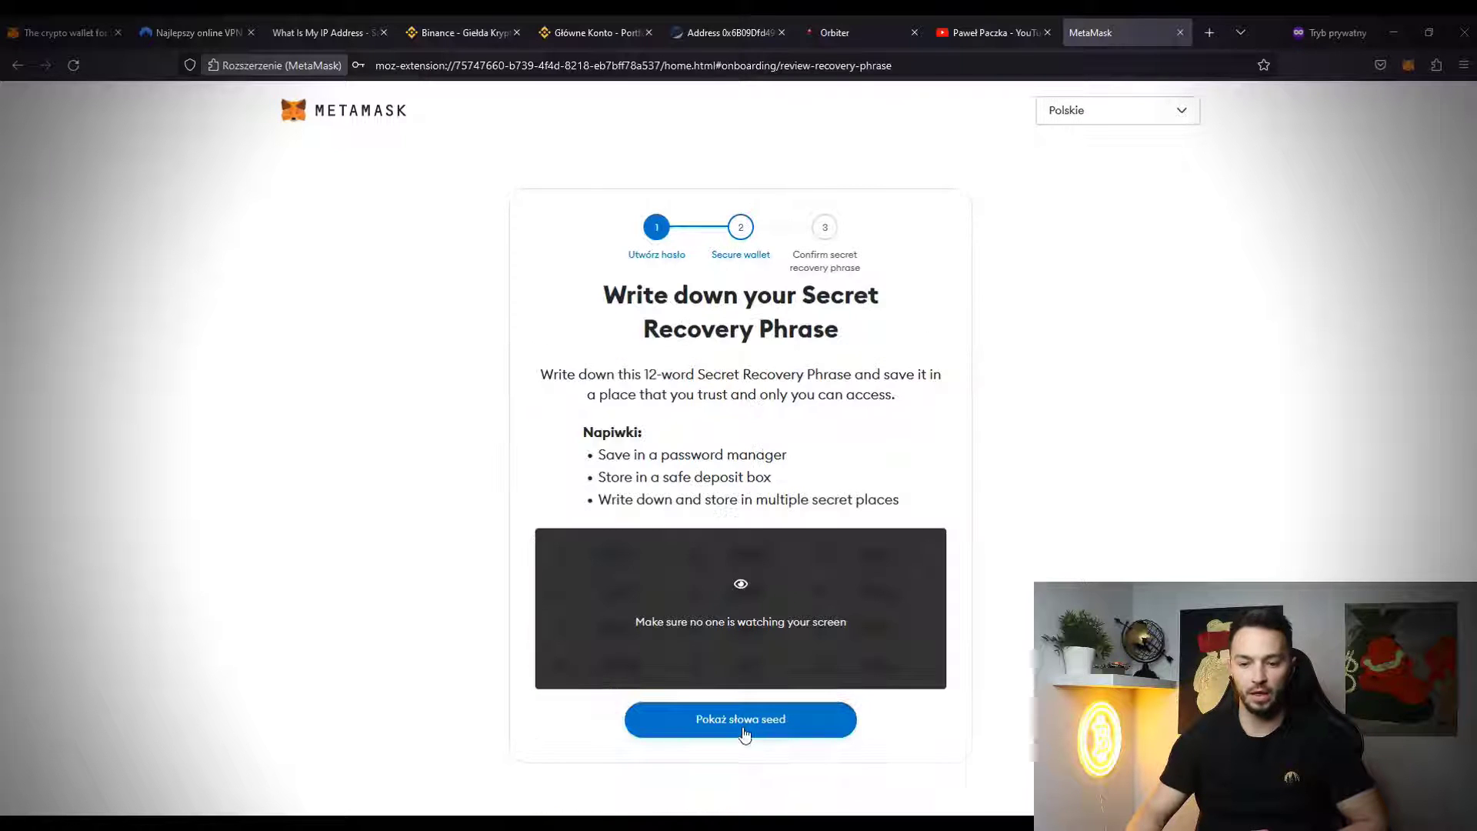
- Reveal the 12-word recovery phrase, paste it after 'Wallet 3:' in Notepad, and continue to confirmation
click(743, 720)
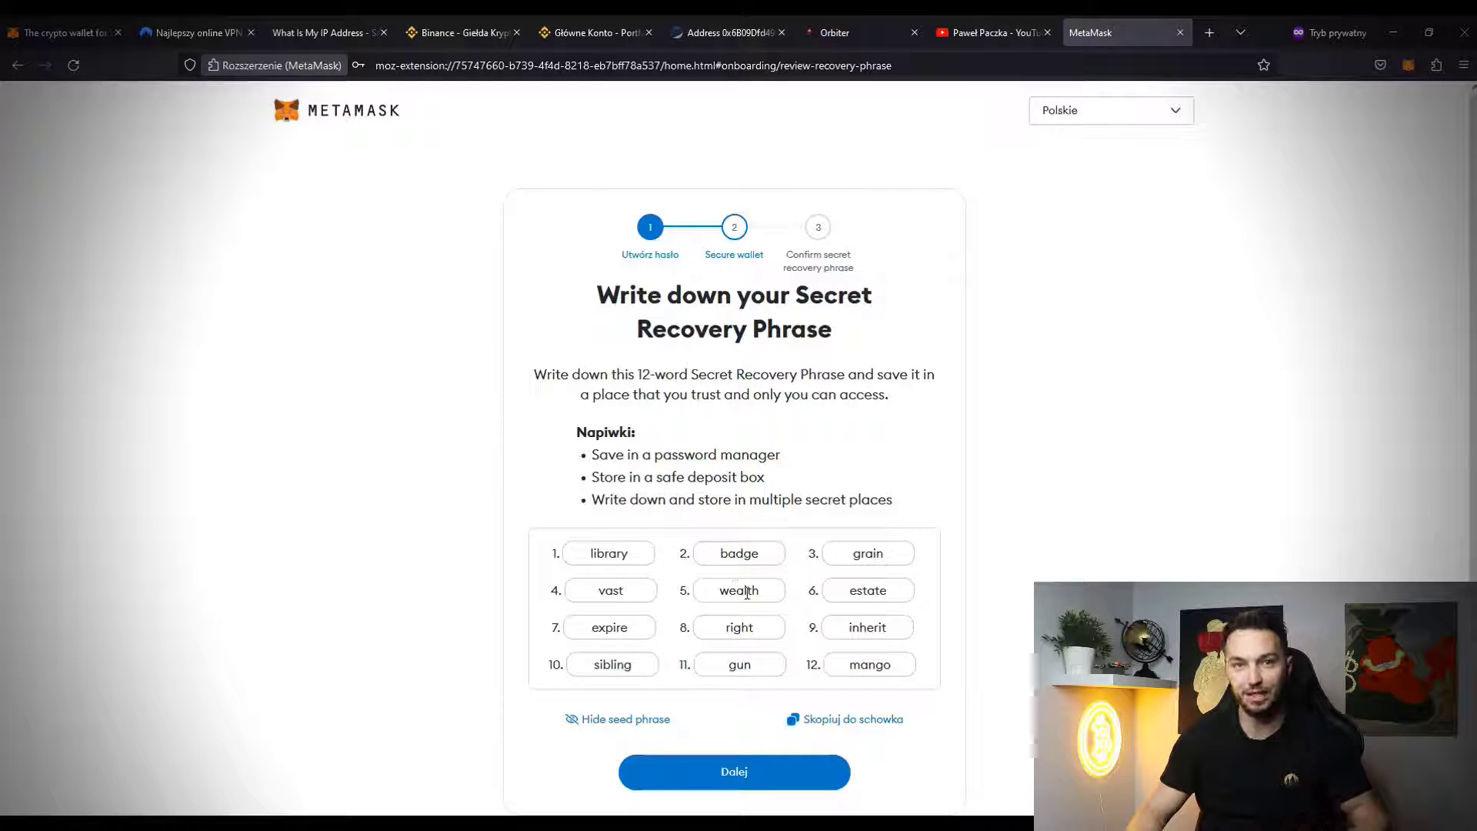
click(846, 717)
key(alt+Tab)
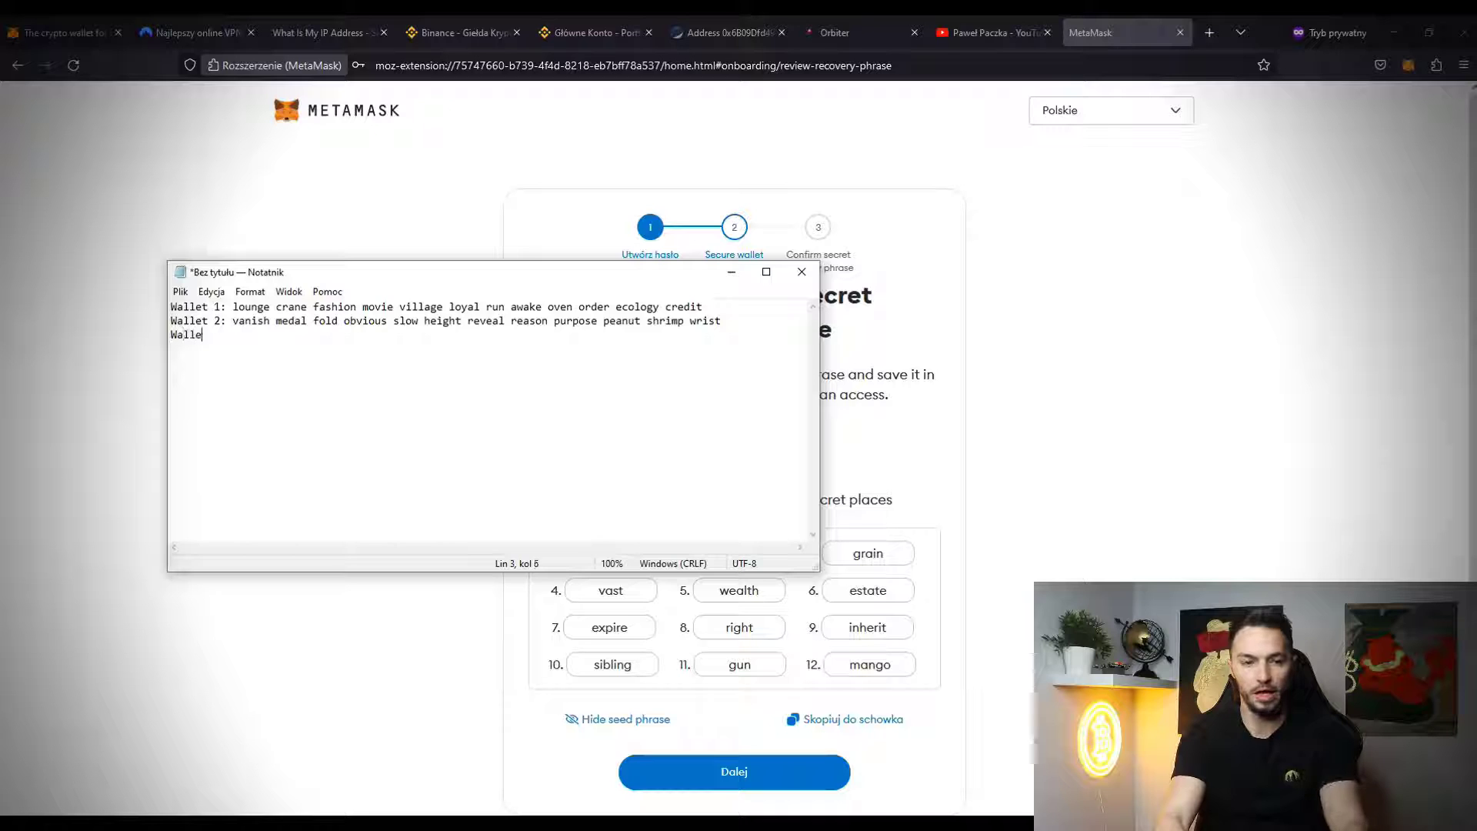
key(ctrl+v)
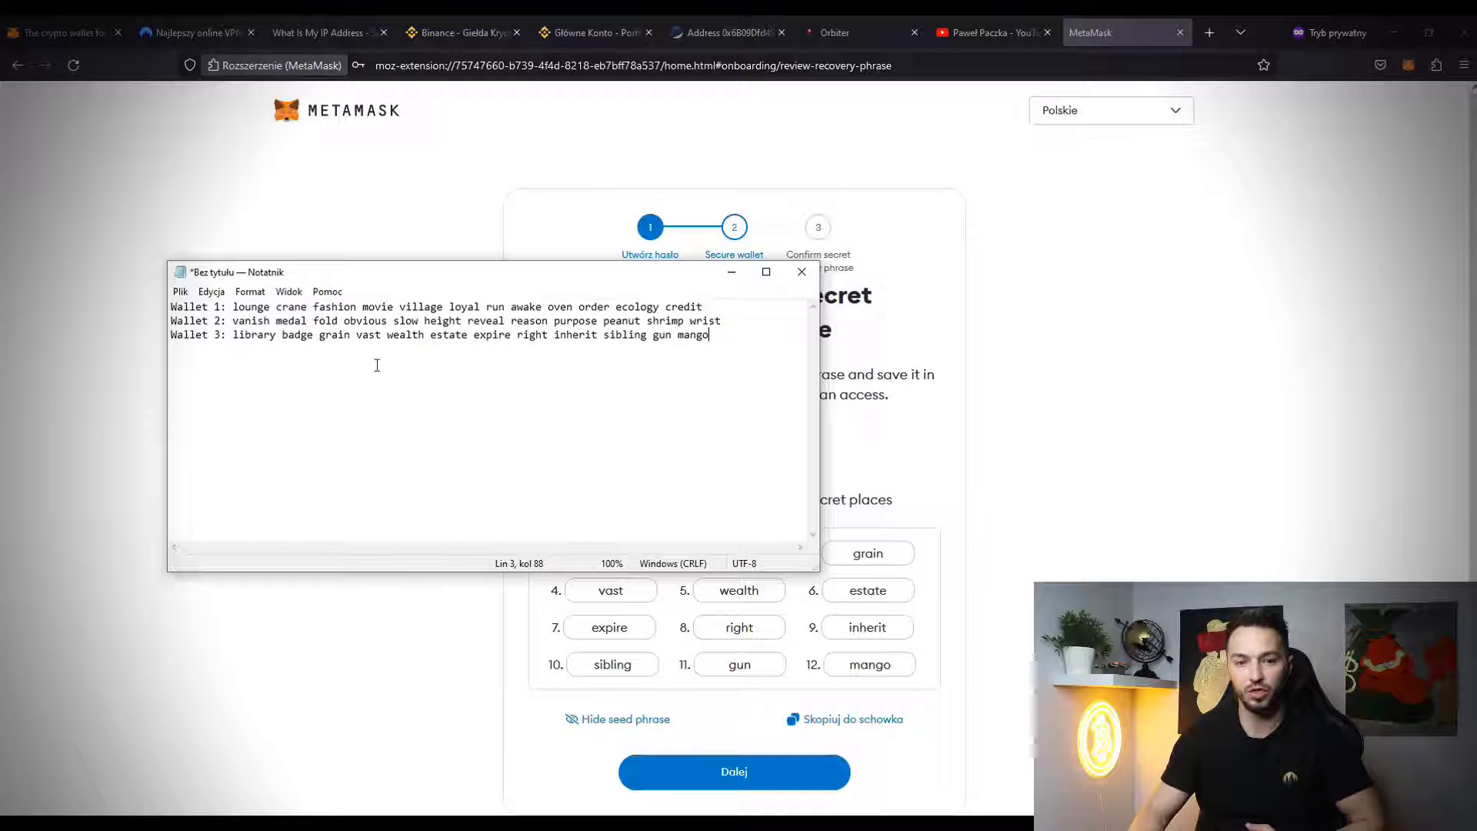
click(1003, 476)
click(734, 771)
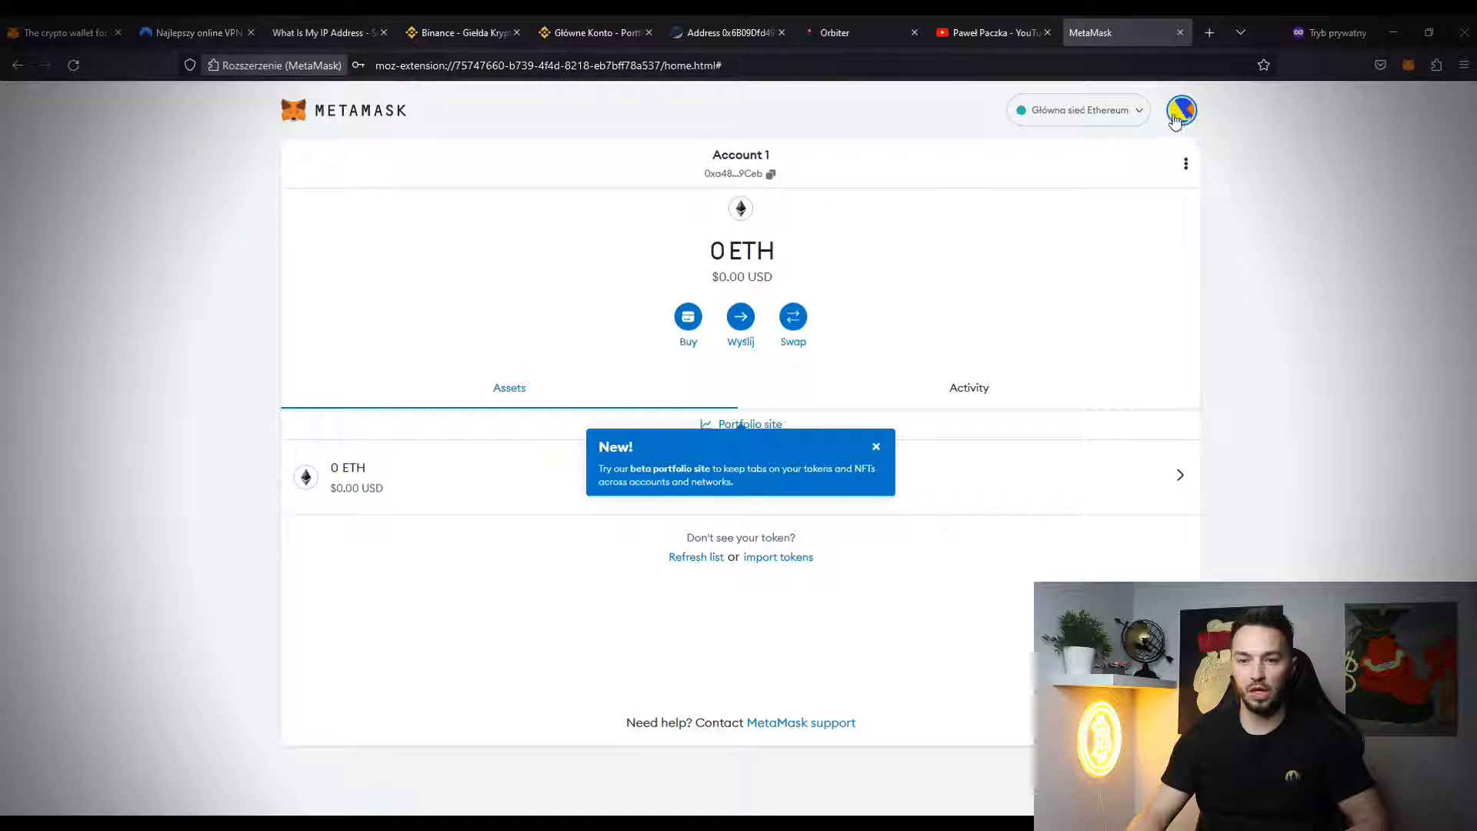
- Copy Account 1's address and switch to the Binance Główne Konto tab
click(1177, 115)
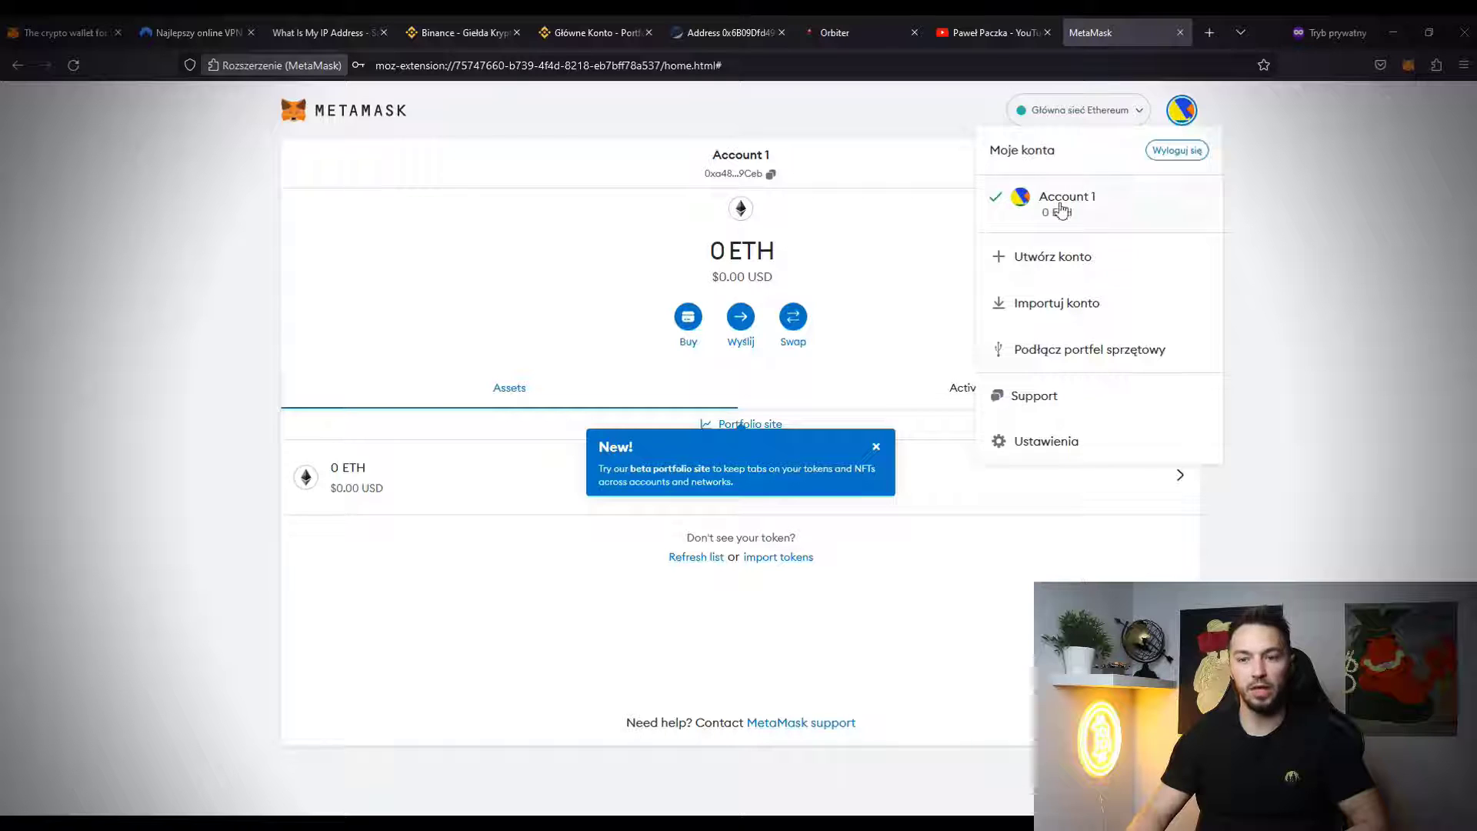
click(858, 177)
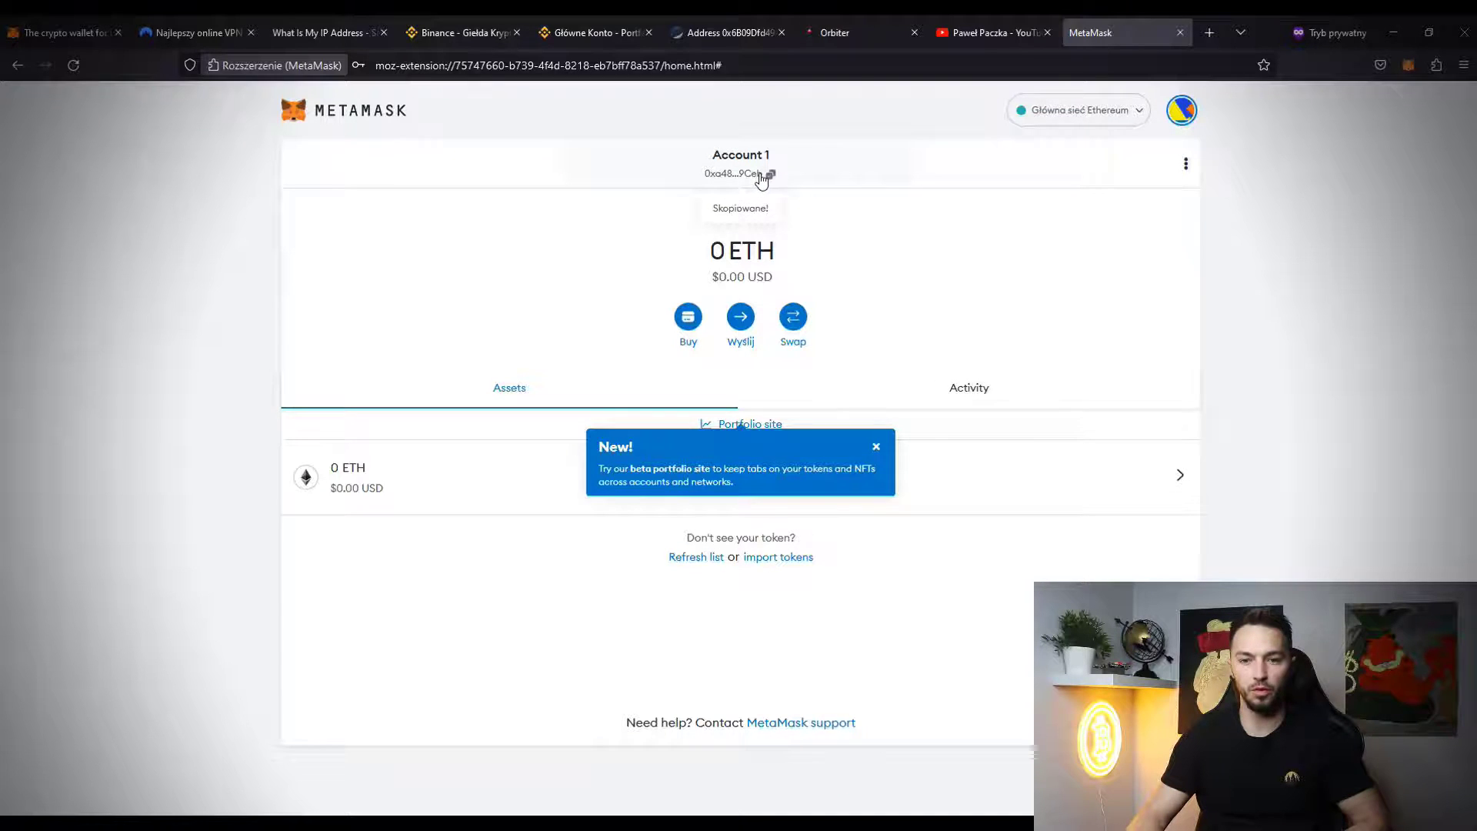
click(597, 32)
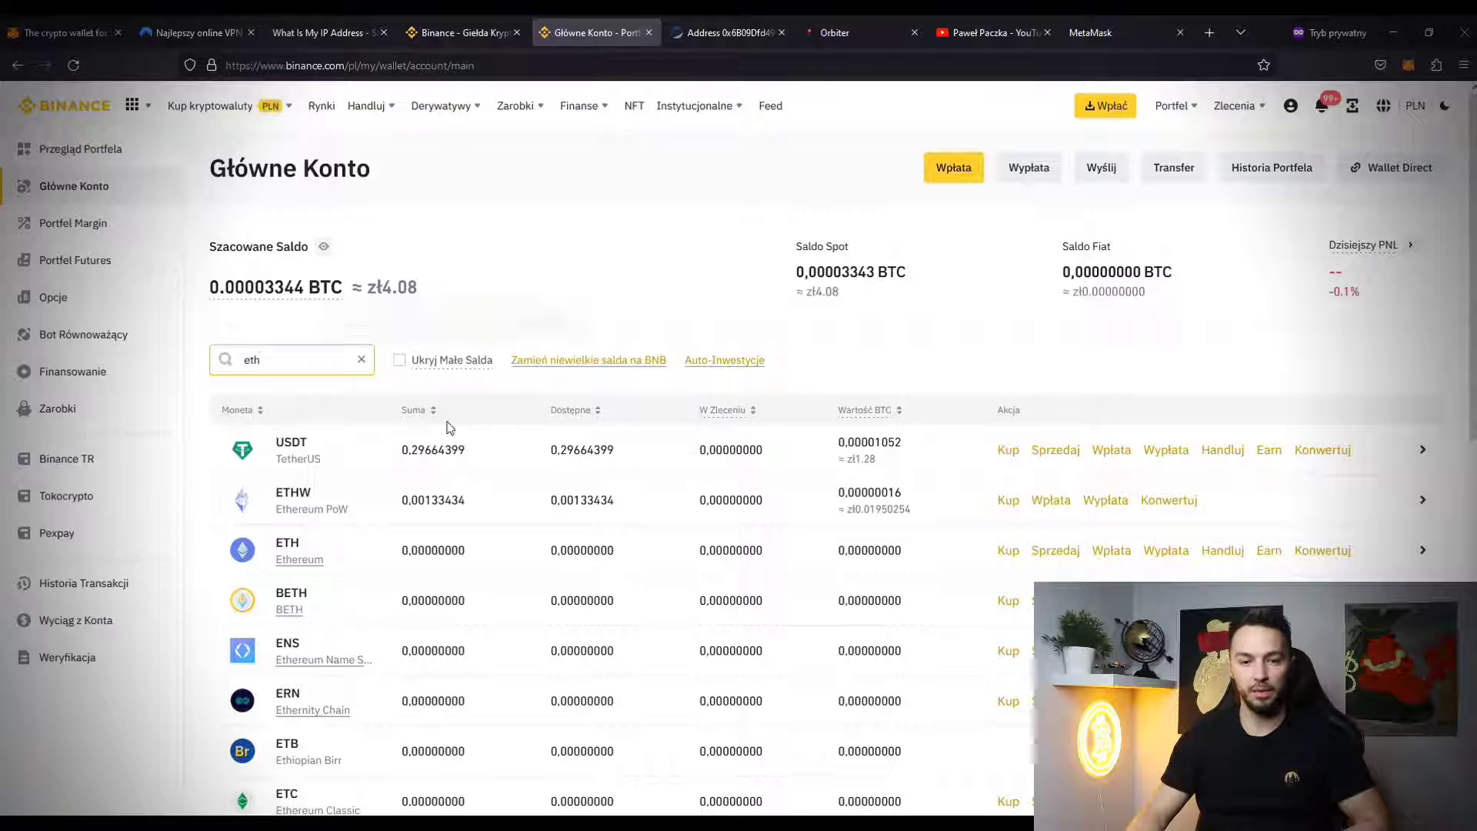
- Set up a Binance ETH withdrawal to the new wallet address over Ethereum (ERC20), then check MetaMask
click(1165, 550)
click(778, 422)
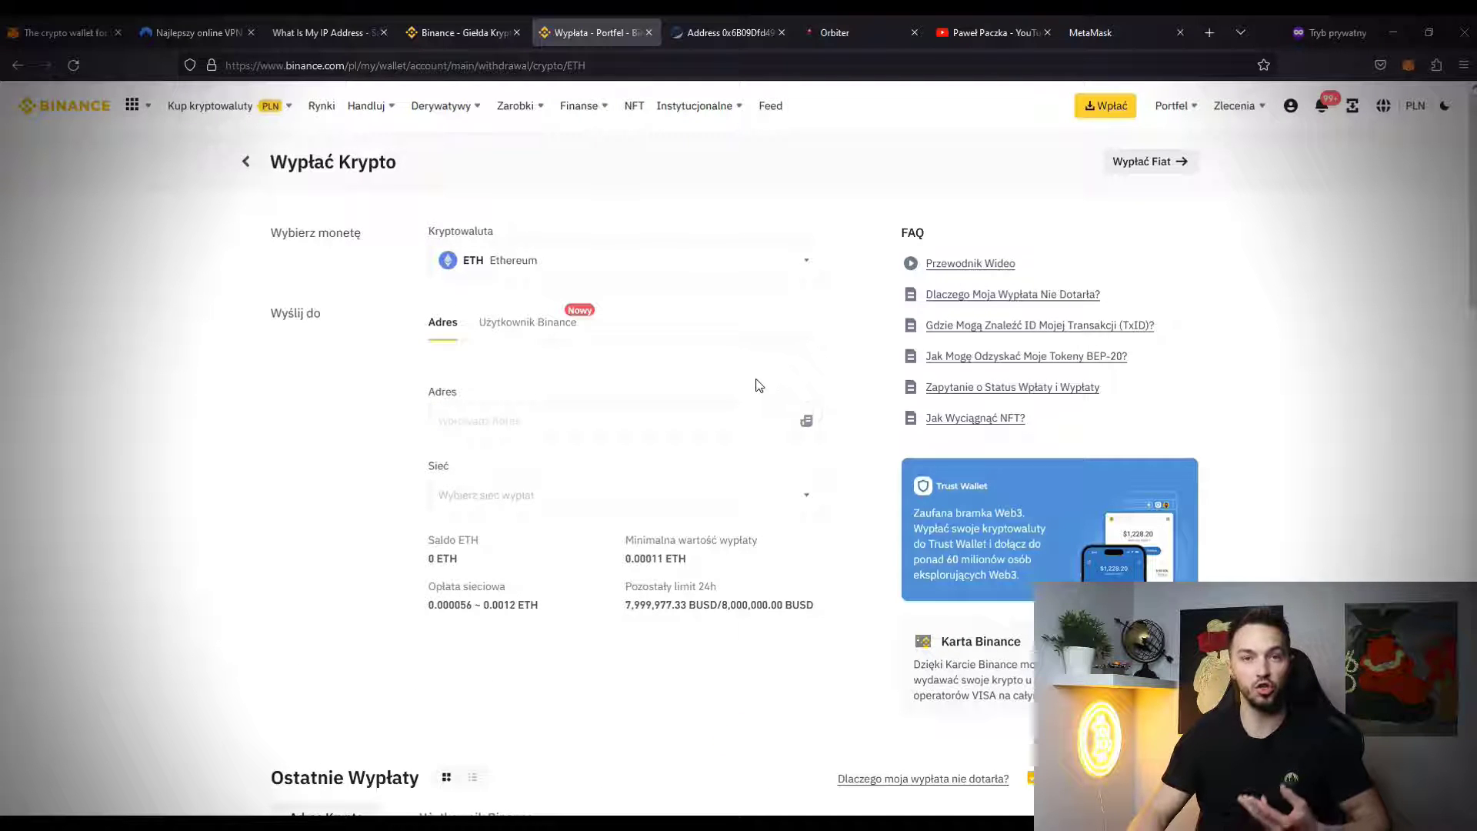
click(690, 430)
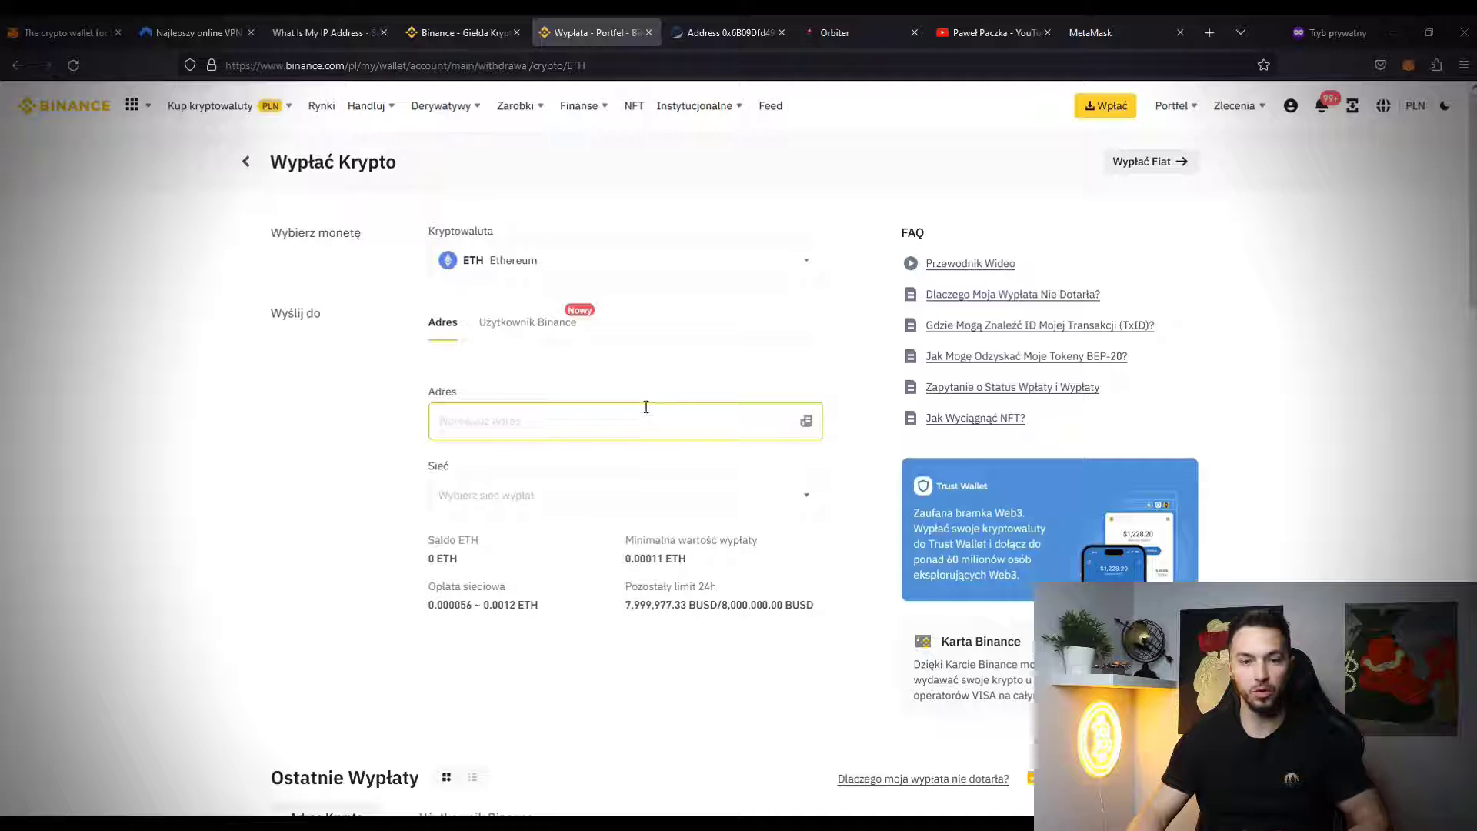
click(508, 409)
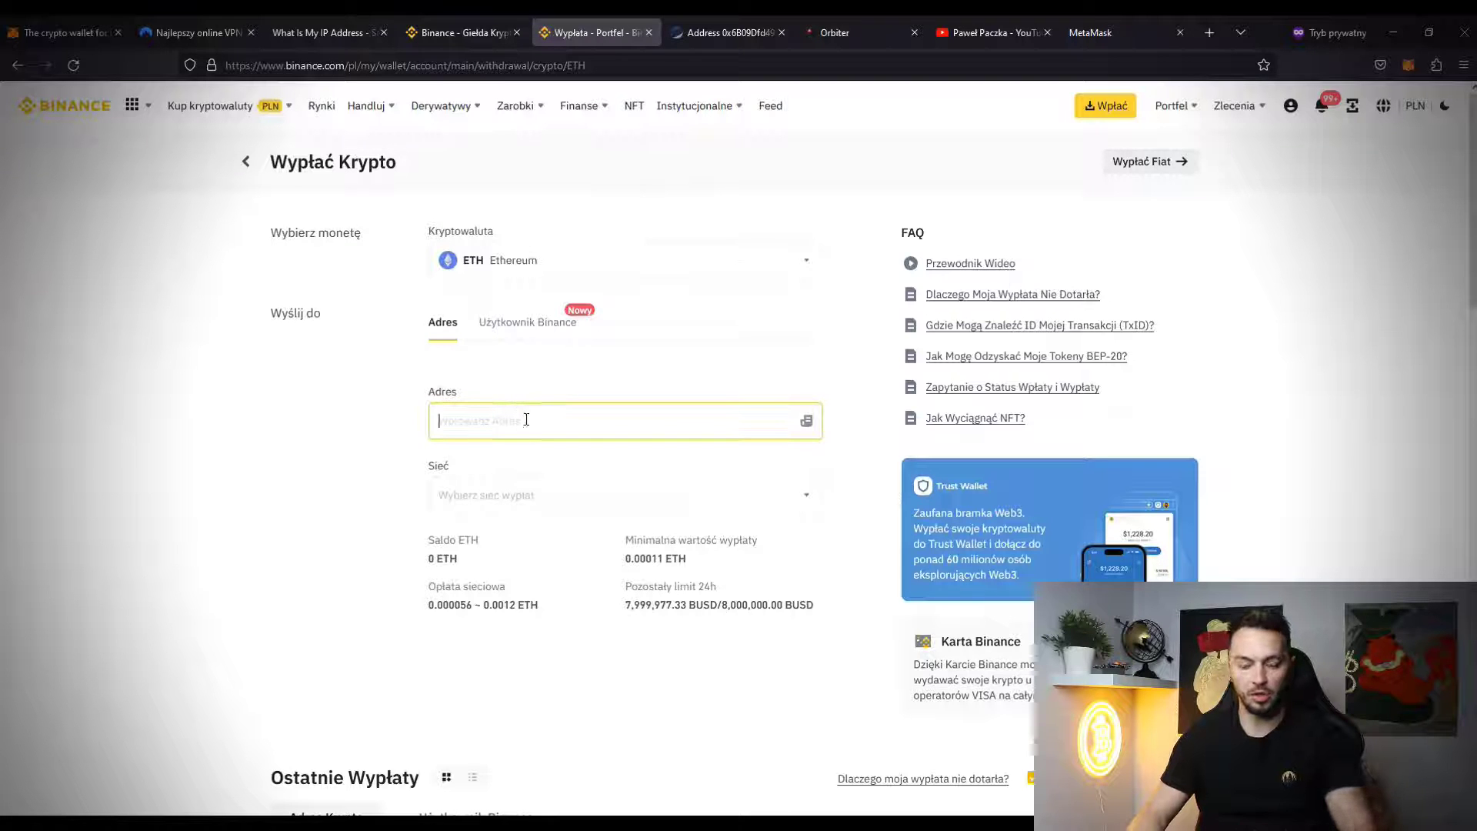
key(ctrl+v)
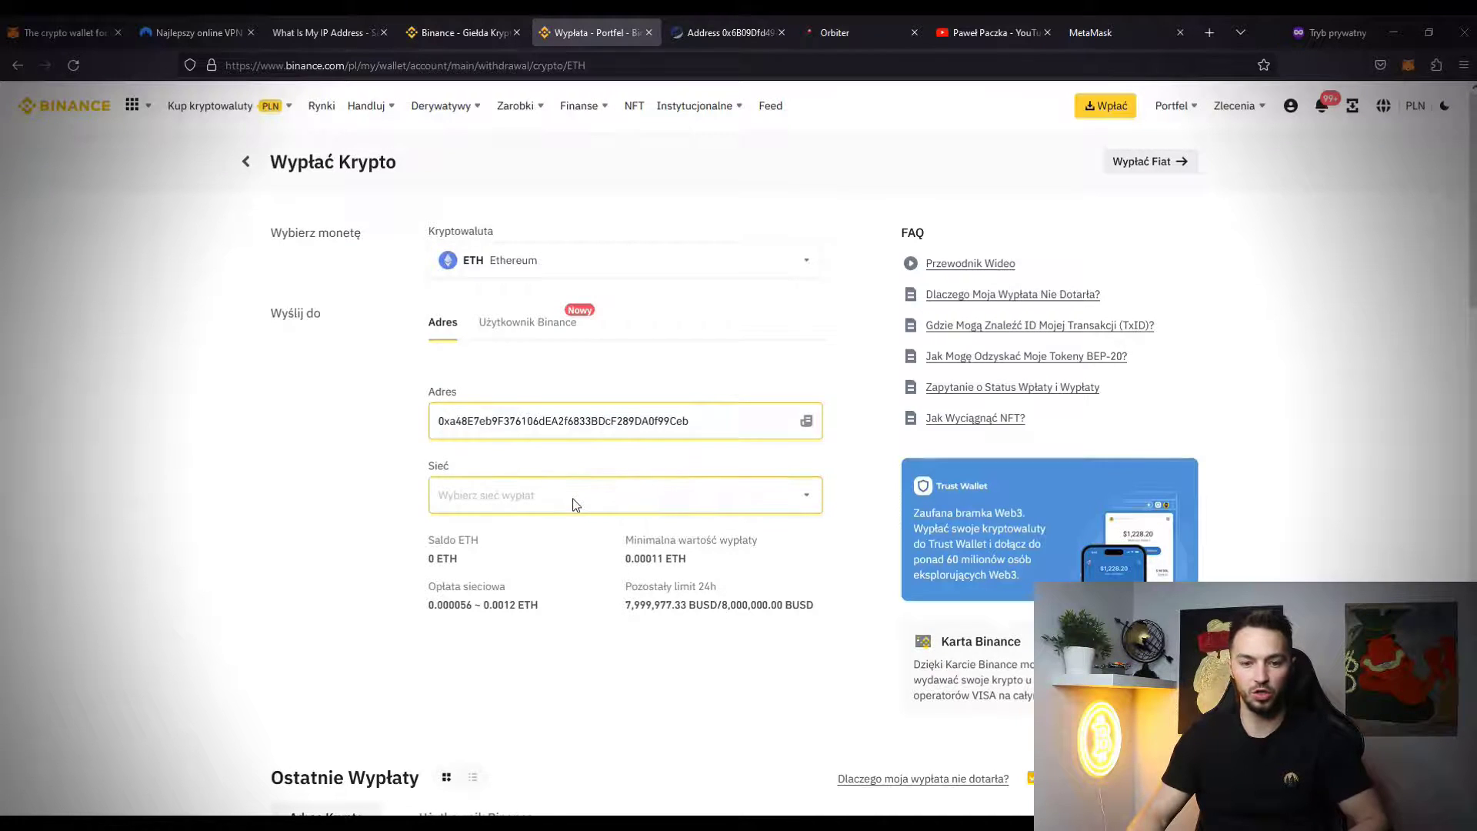
click(575, 506)
click(641, 528)
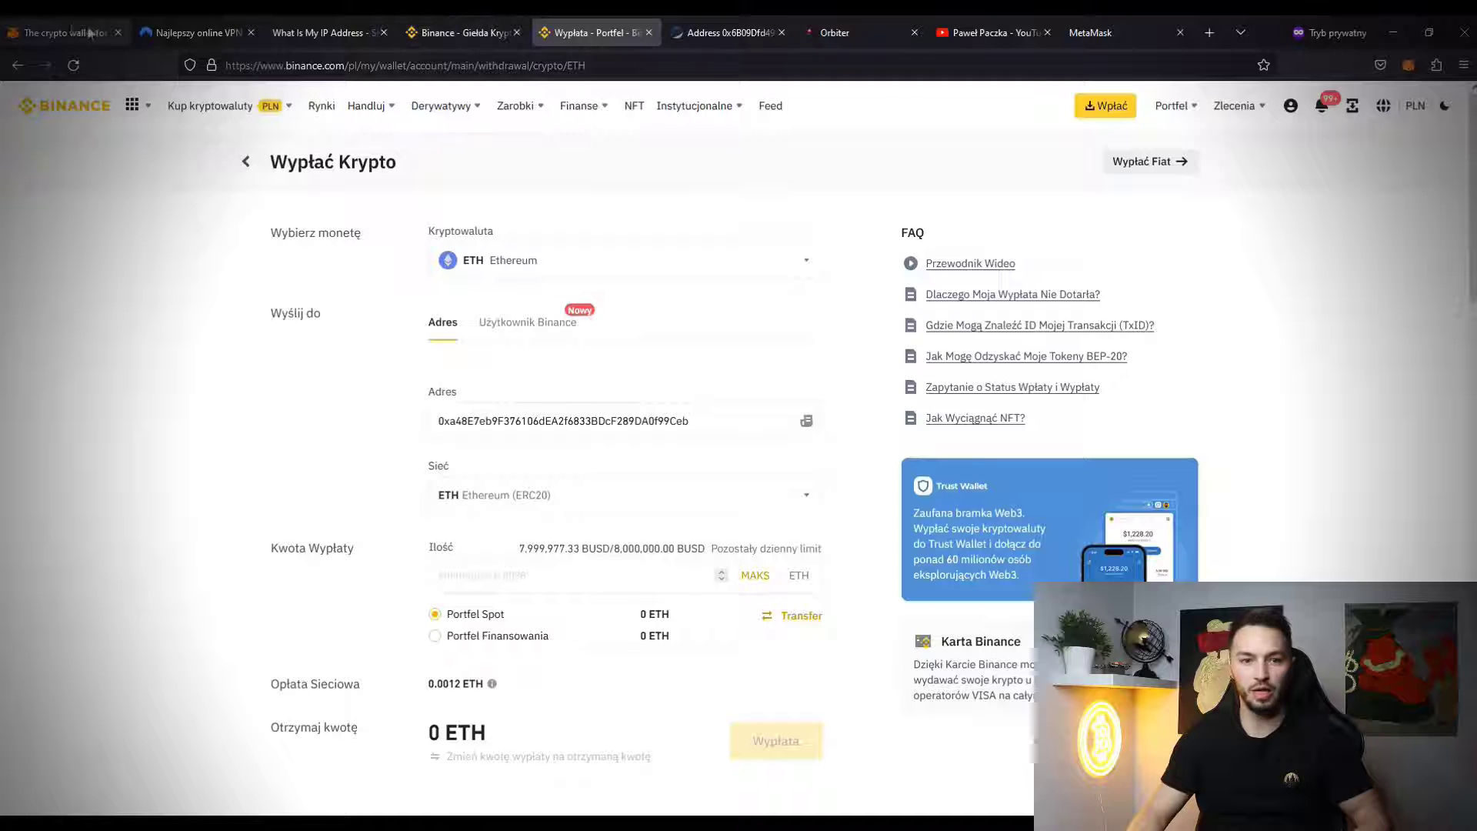
click(1407, 68)
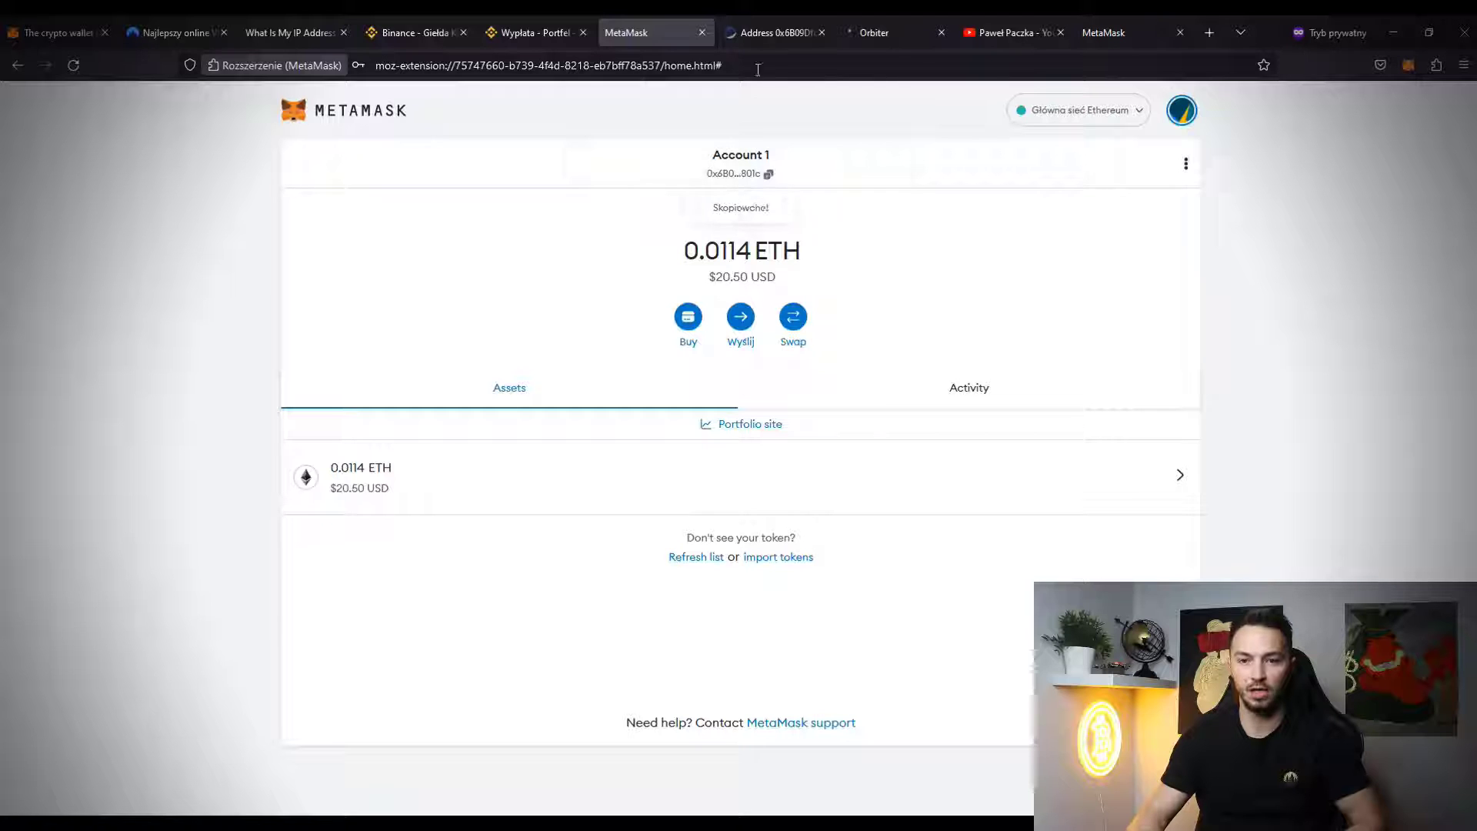
- Verify on Etherscan the incoming 0.0114 ETH from Binance 16, then leave the Etherscan page
click(773, 33)
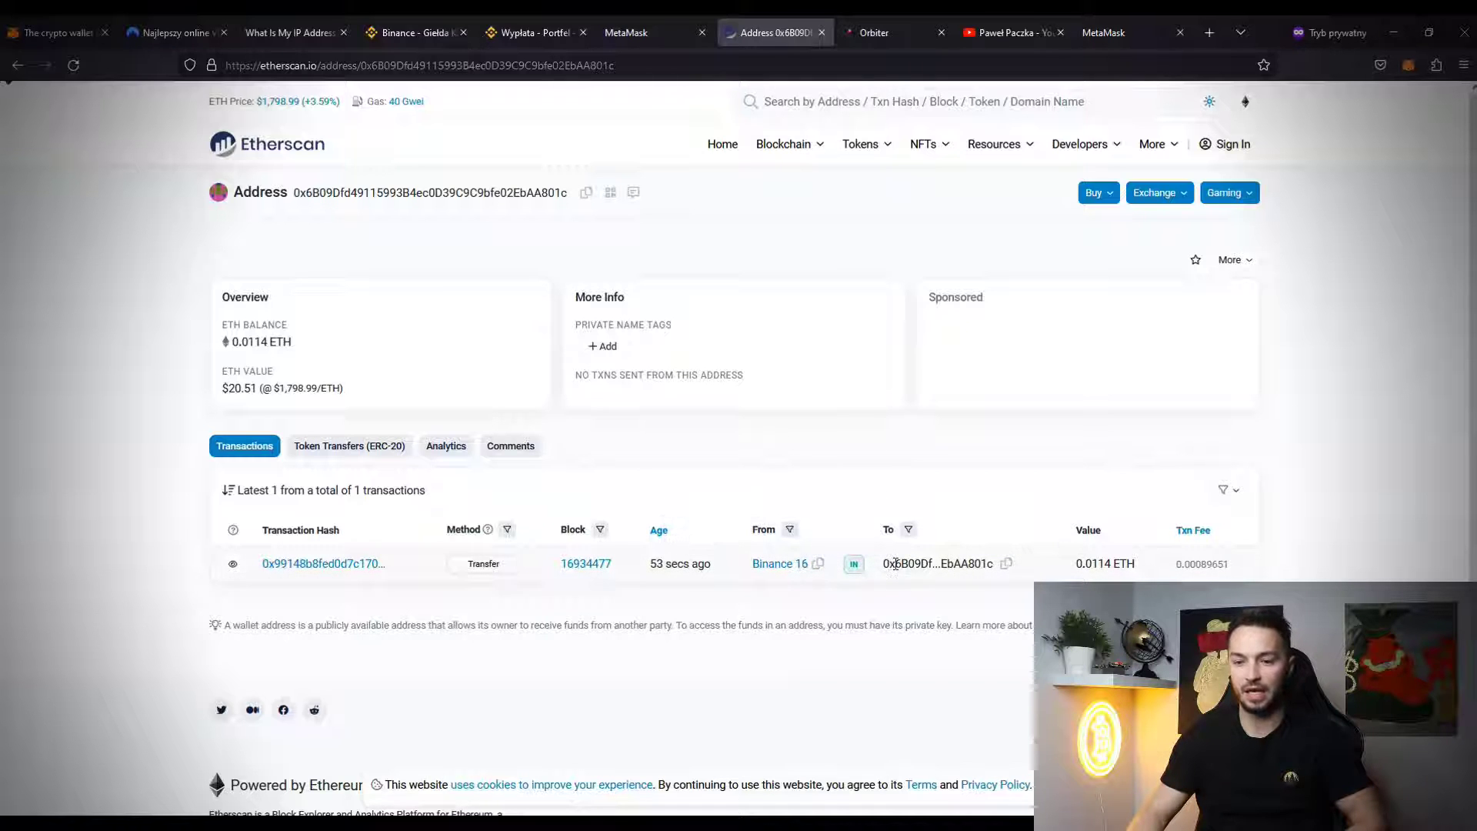
click(784, 564)
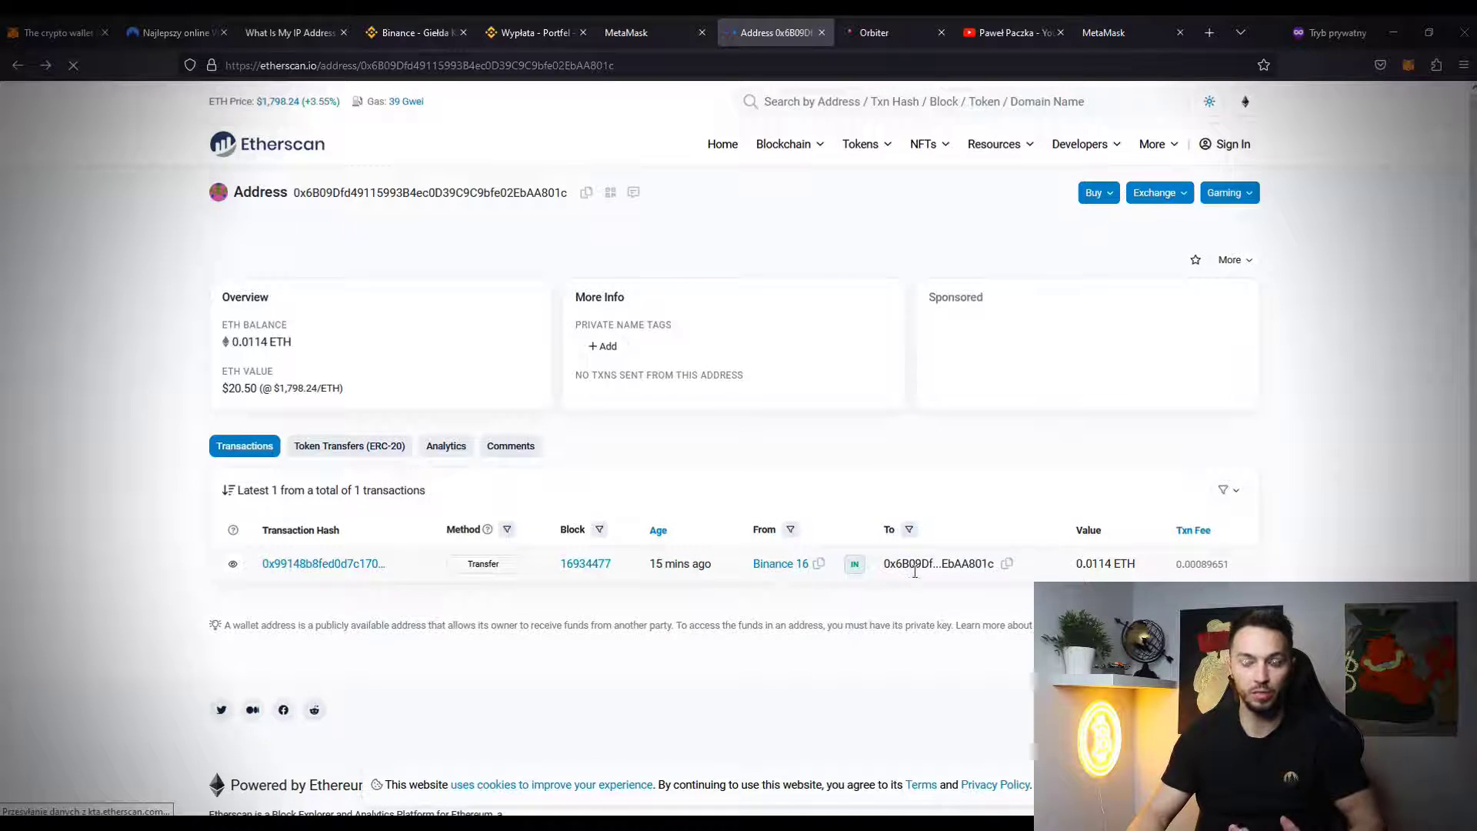
key(ctrl+Page_Up)
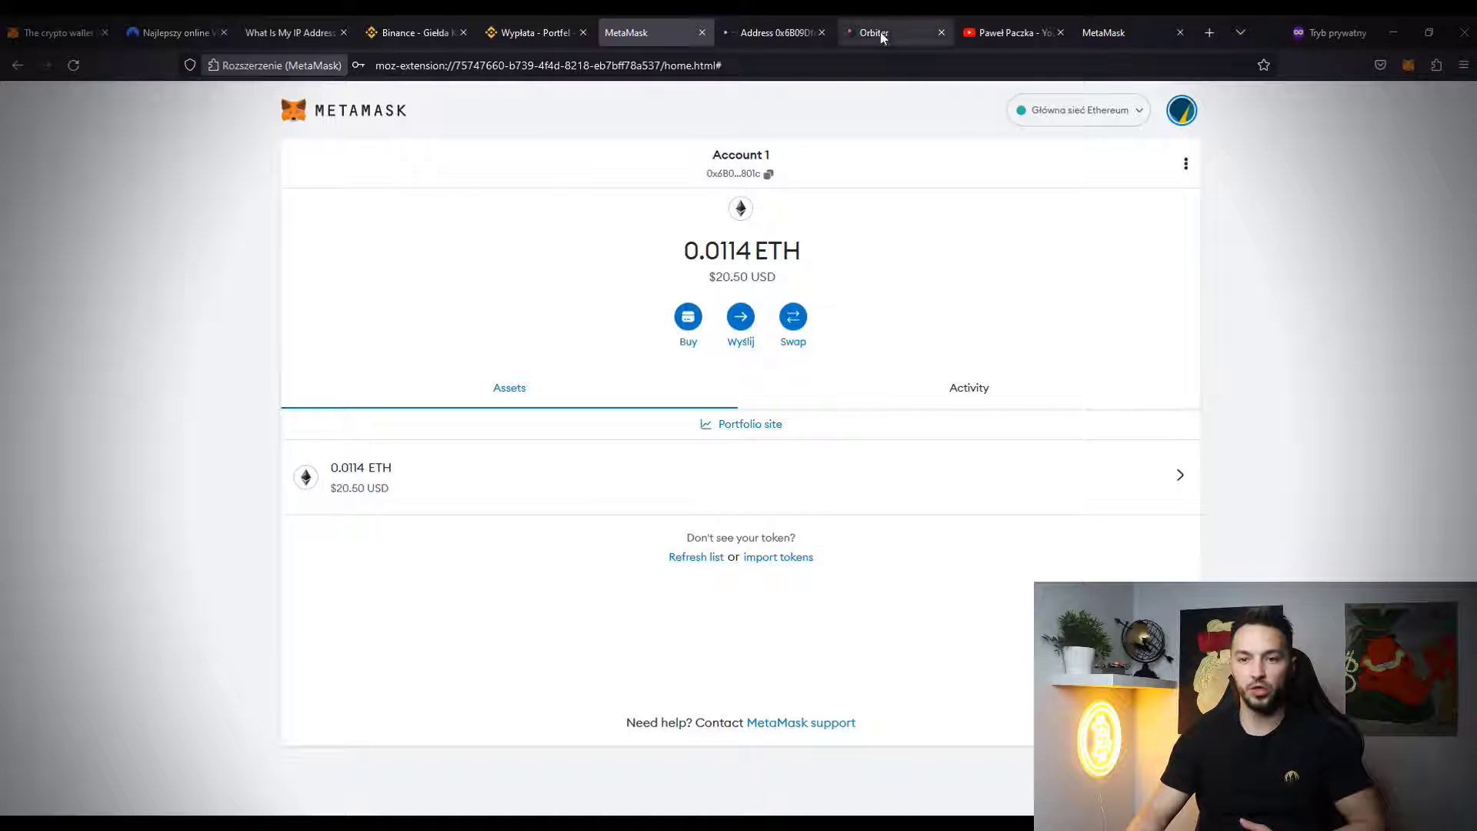
click(880, 30)
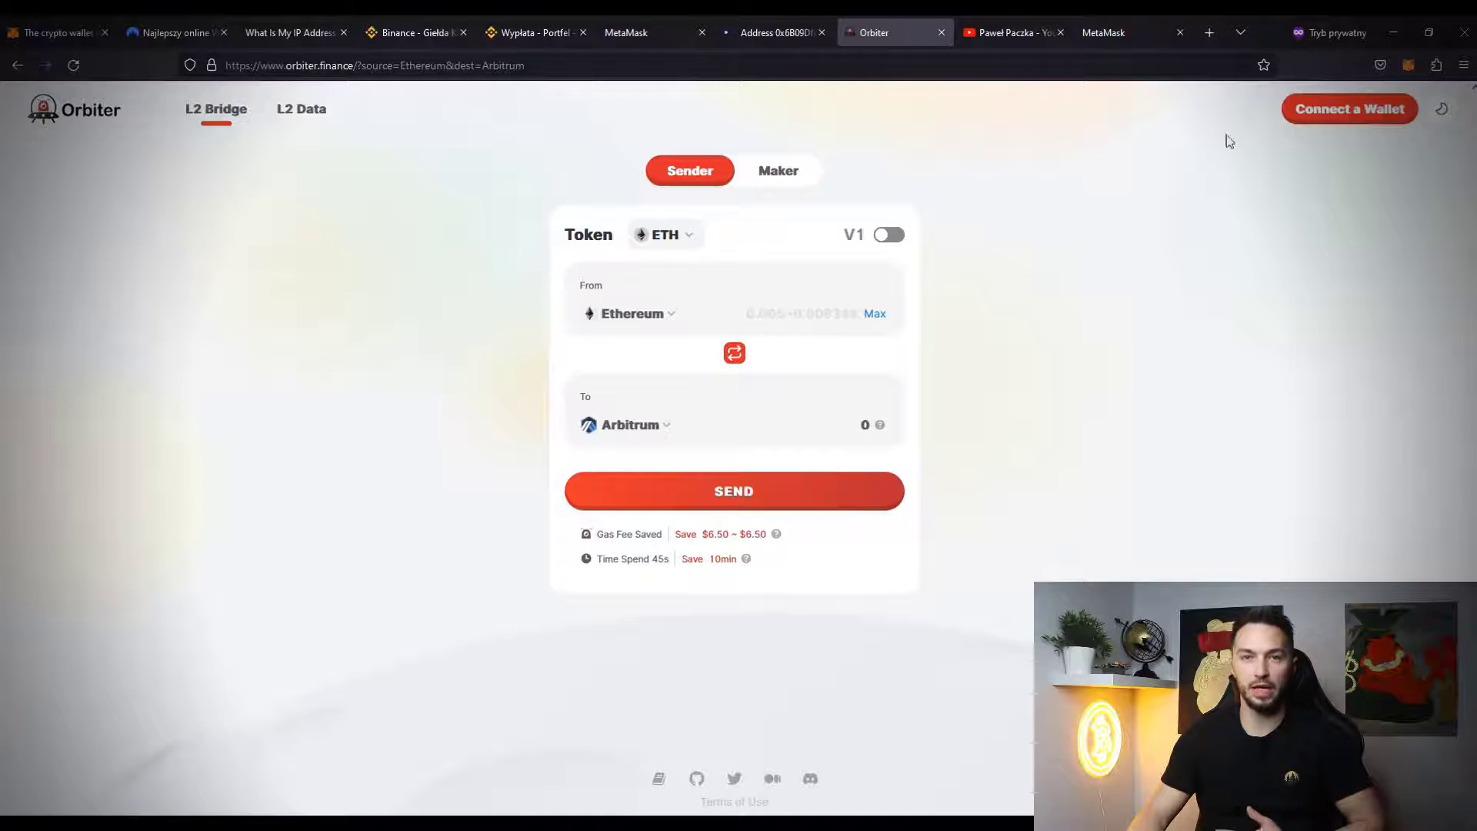
- Connect Orbiter Finance to MetaMask's Account 1
click(1313, 122)
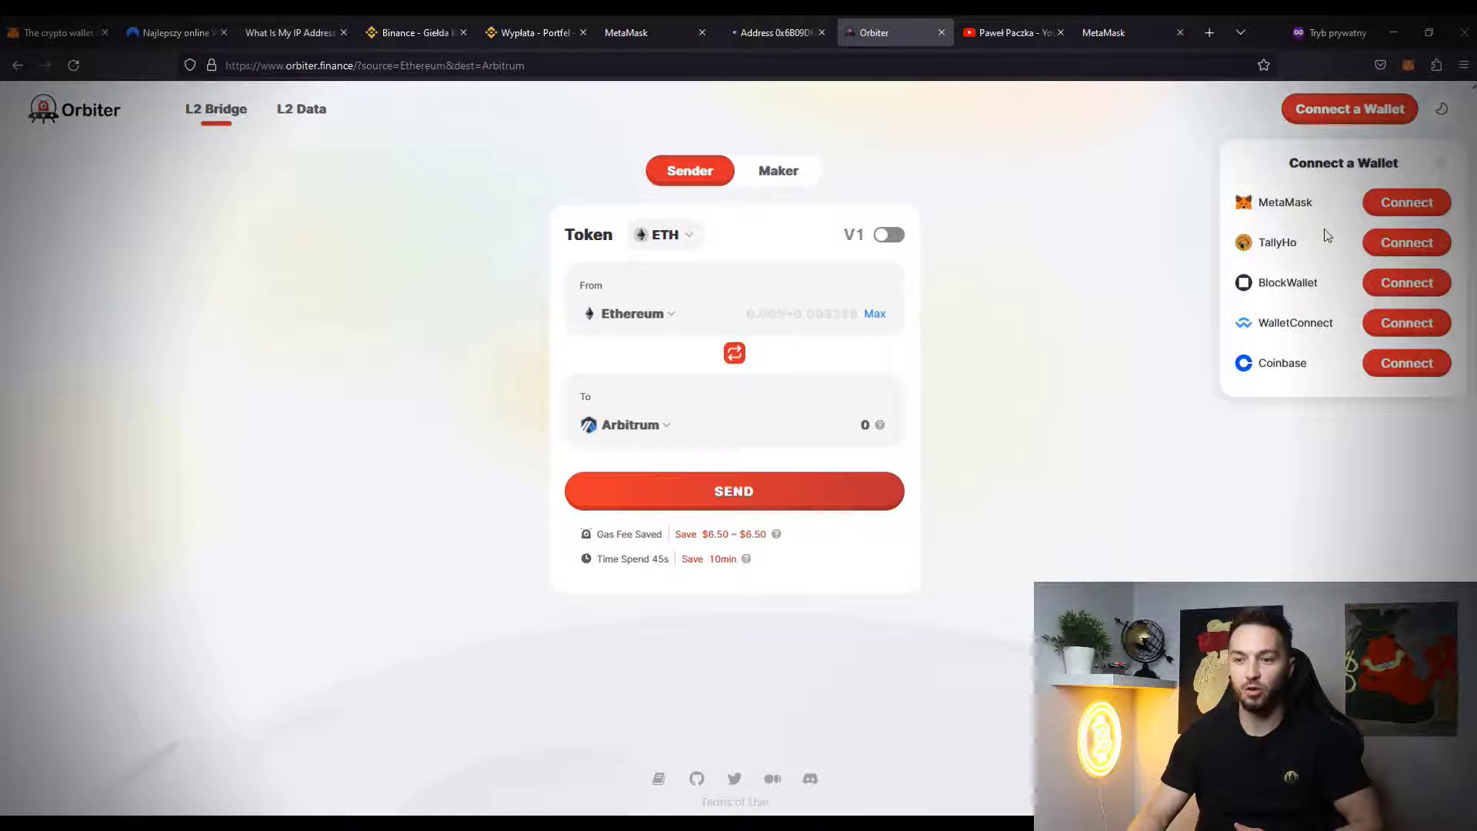
click(1401, 214)
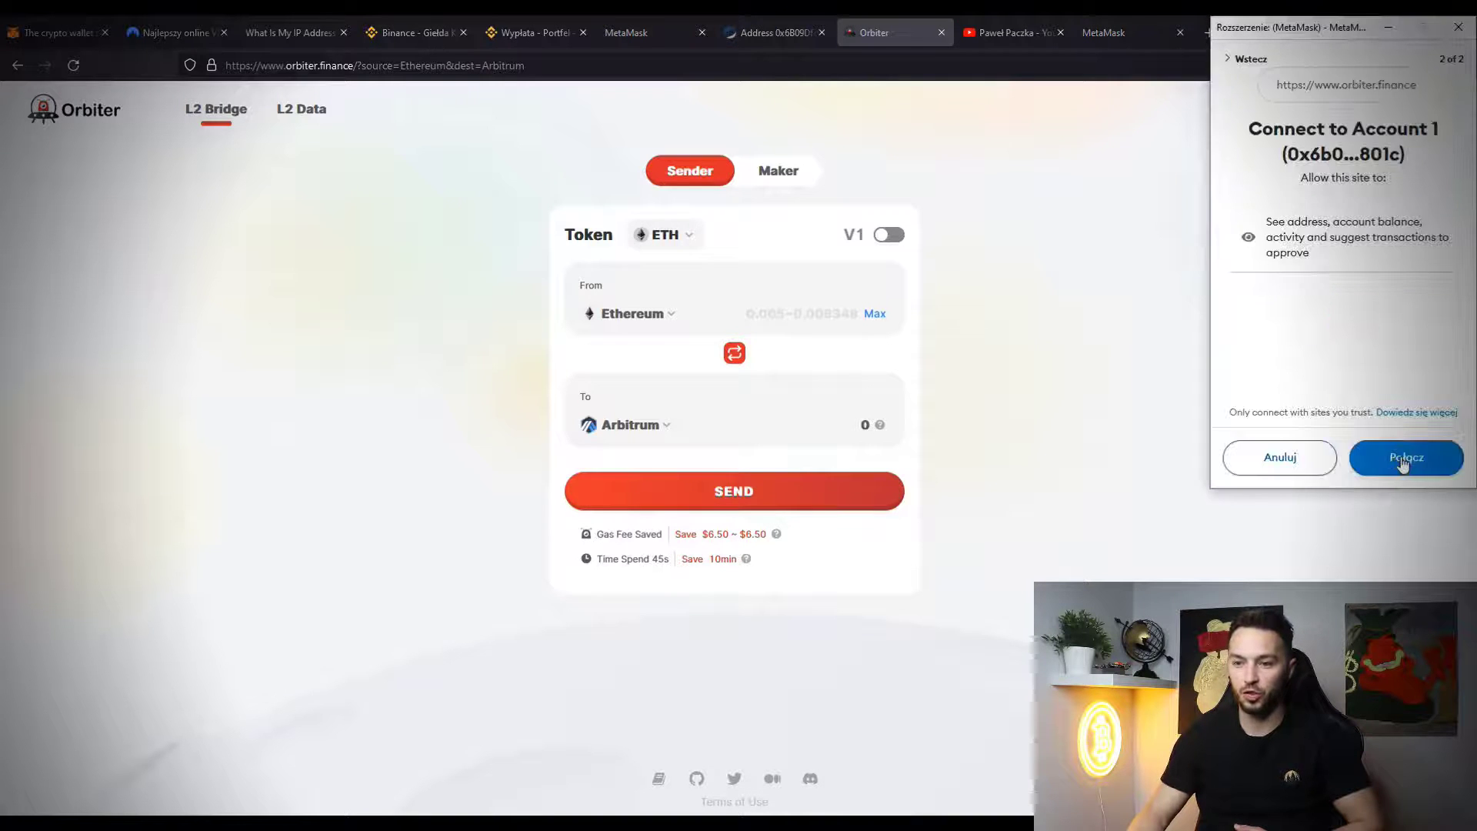
click(1401, 464)
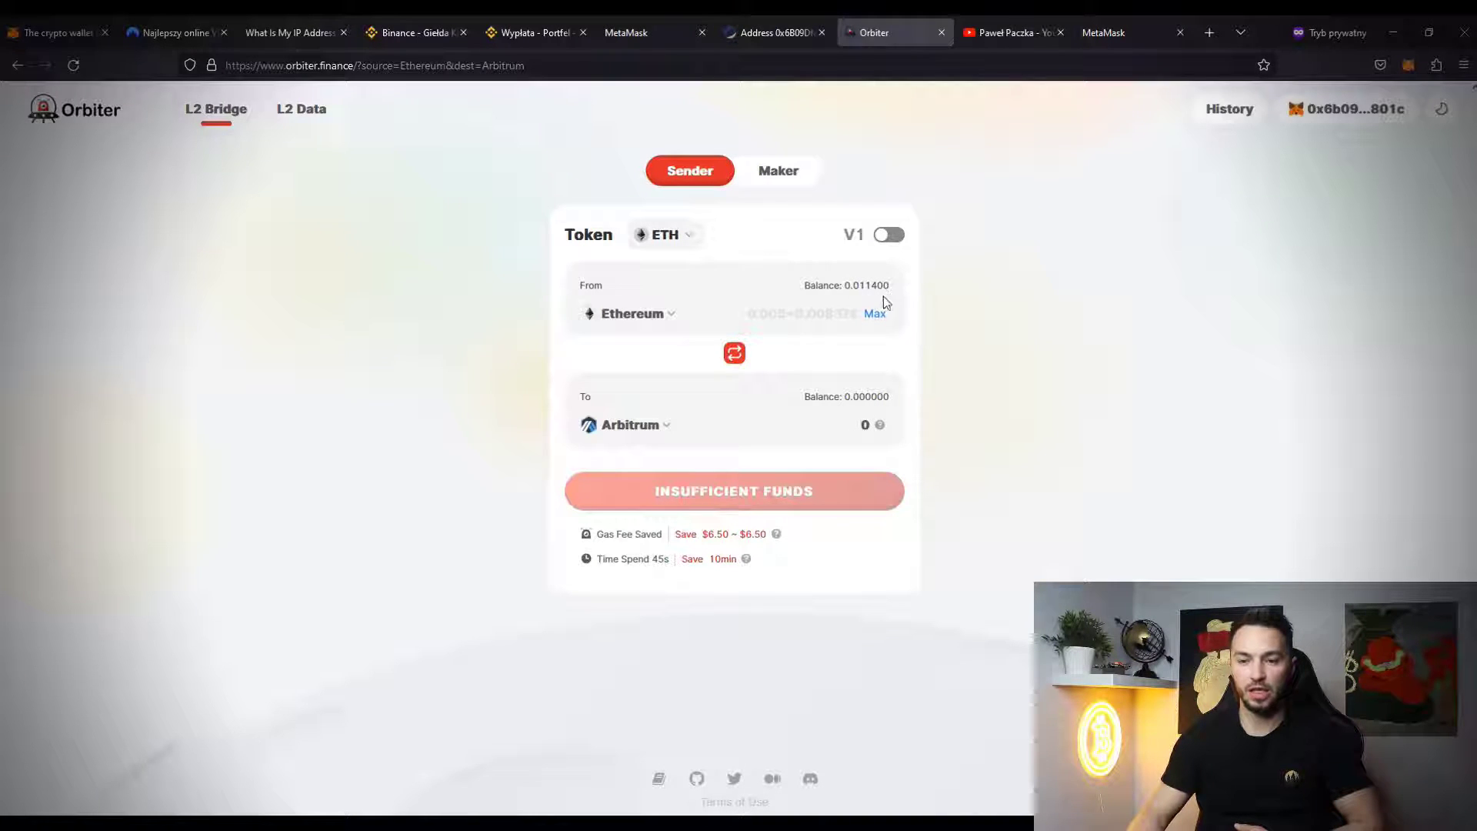
- Preview a Max ETH bridge from Ethereum to zkSync Era, then reverse the bridge direction
click(883, 316)
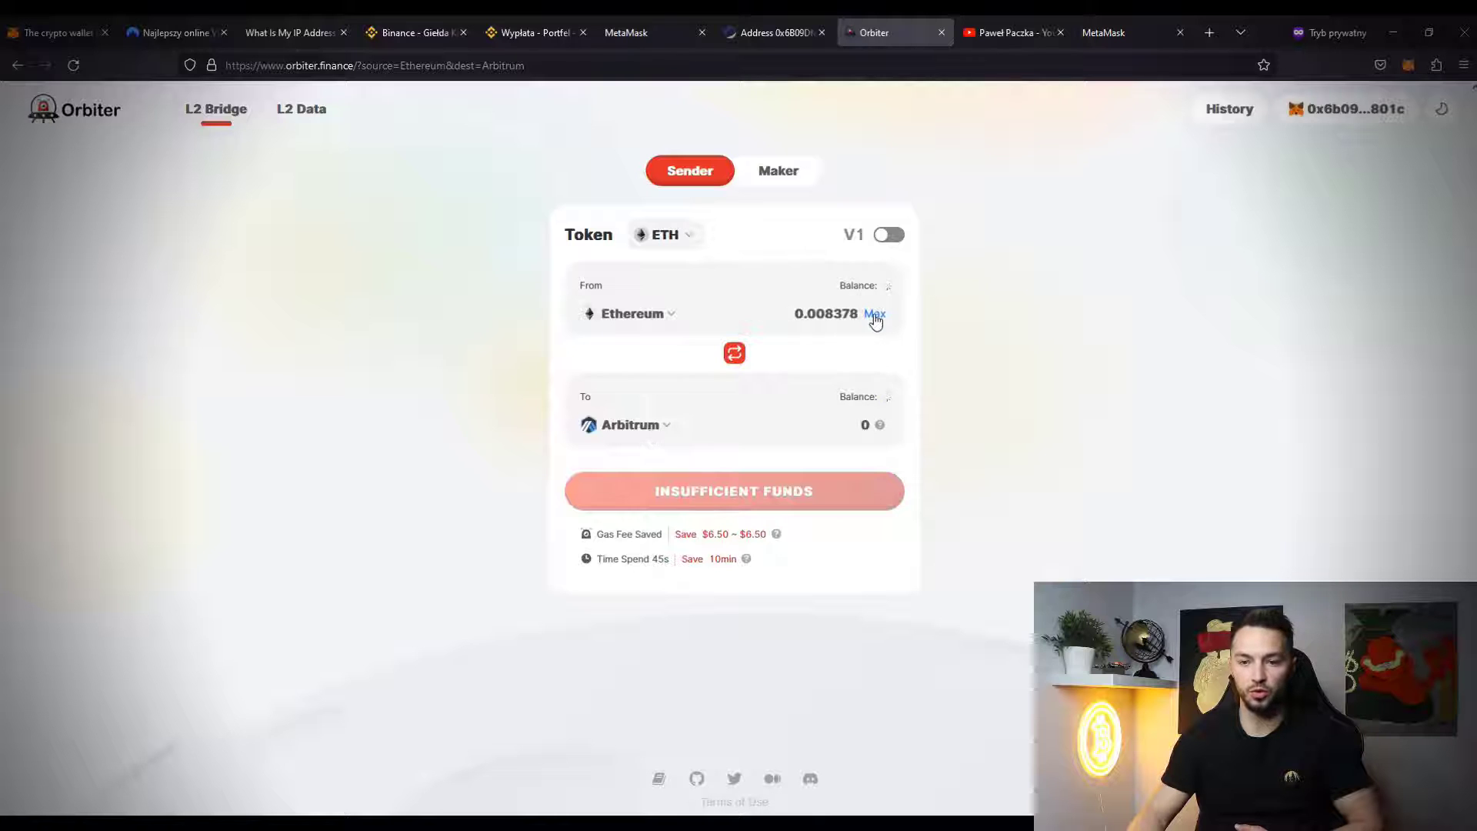
click(658, 434)
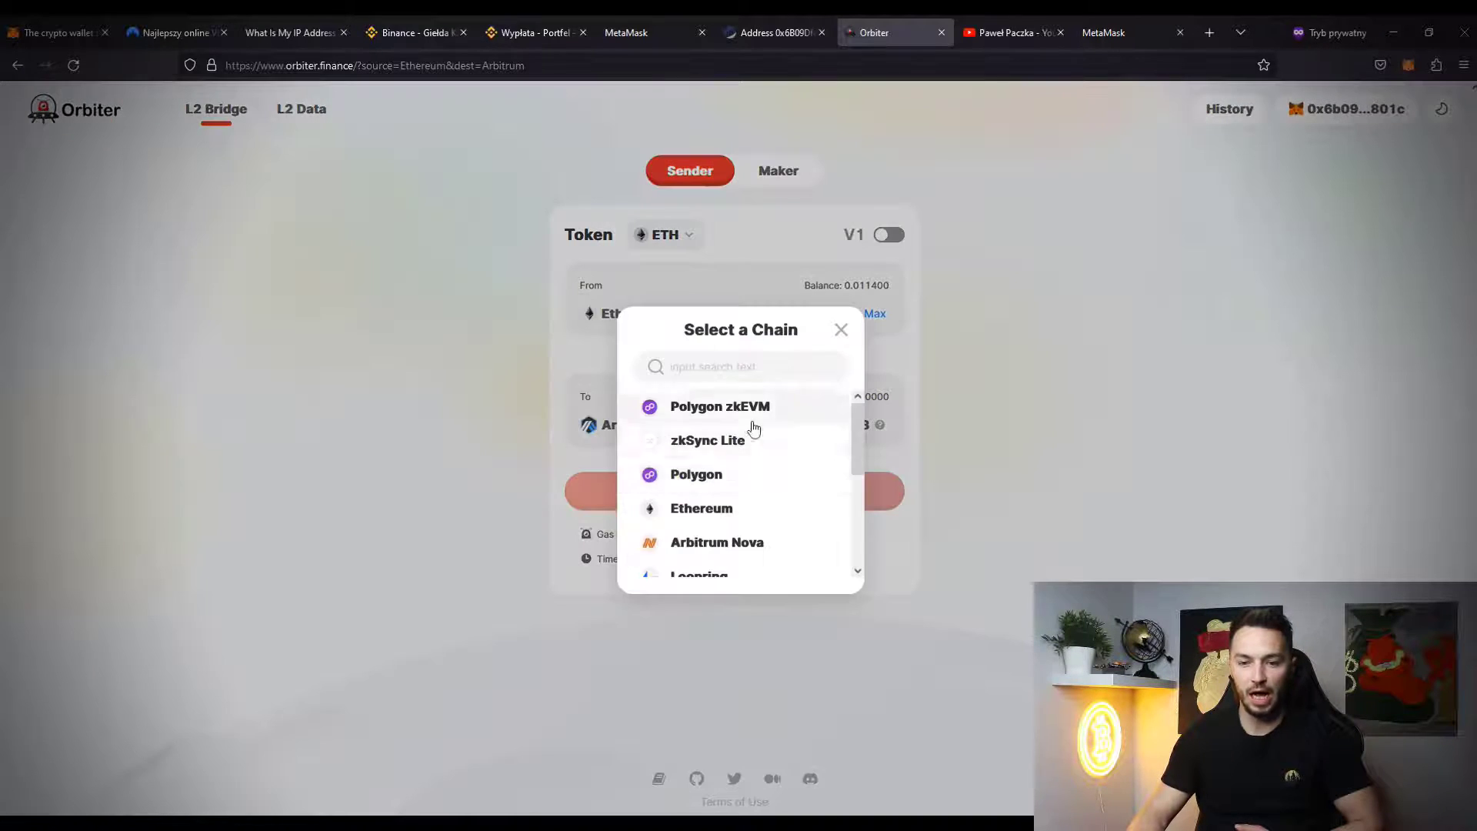
scroll(783, 521, down, 5)
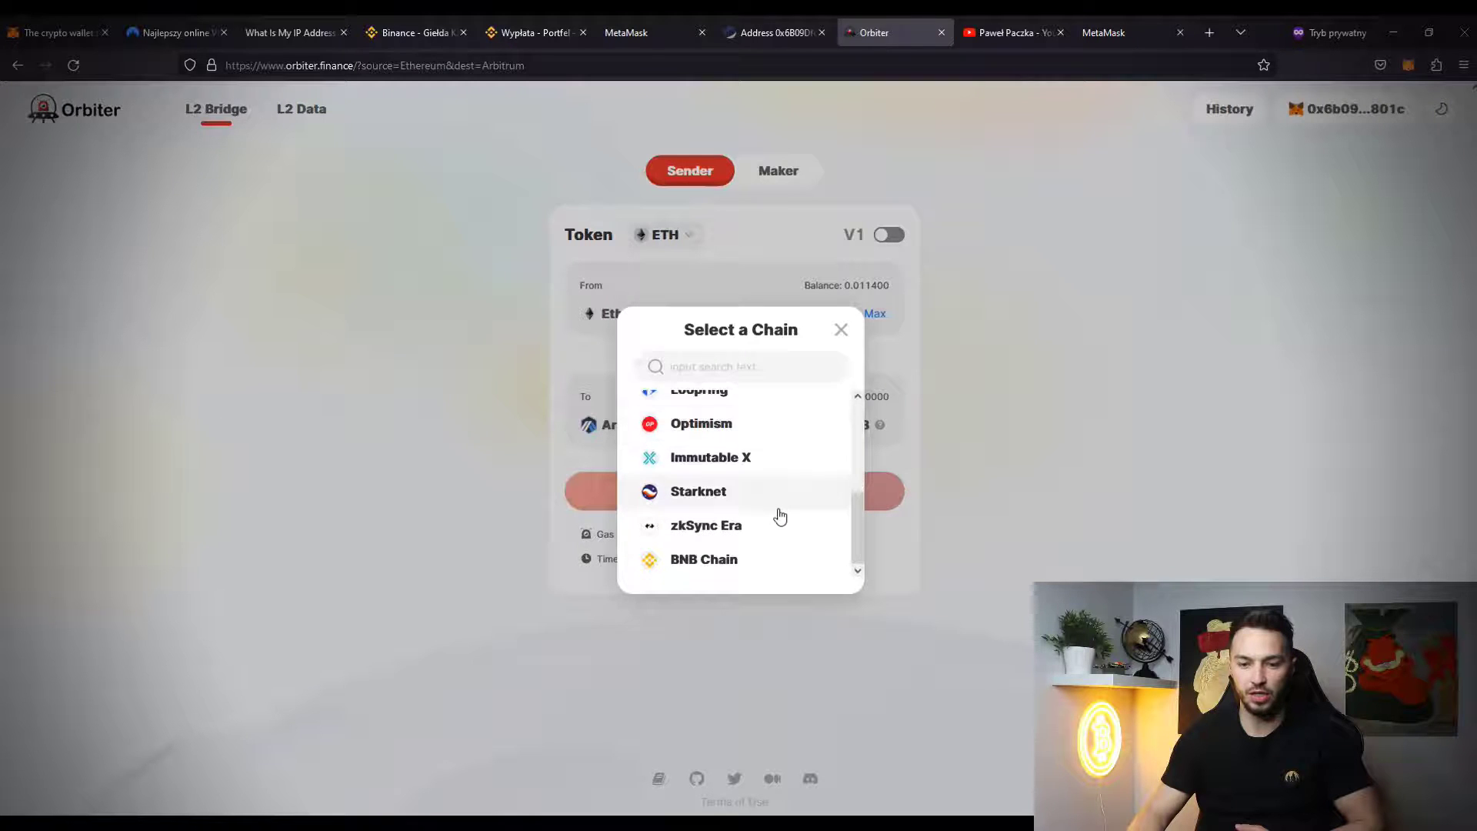
click(761, 531)
click(735, 492)
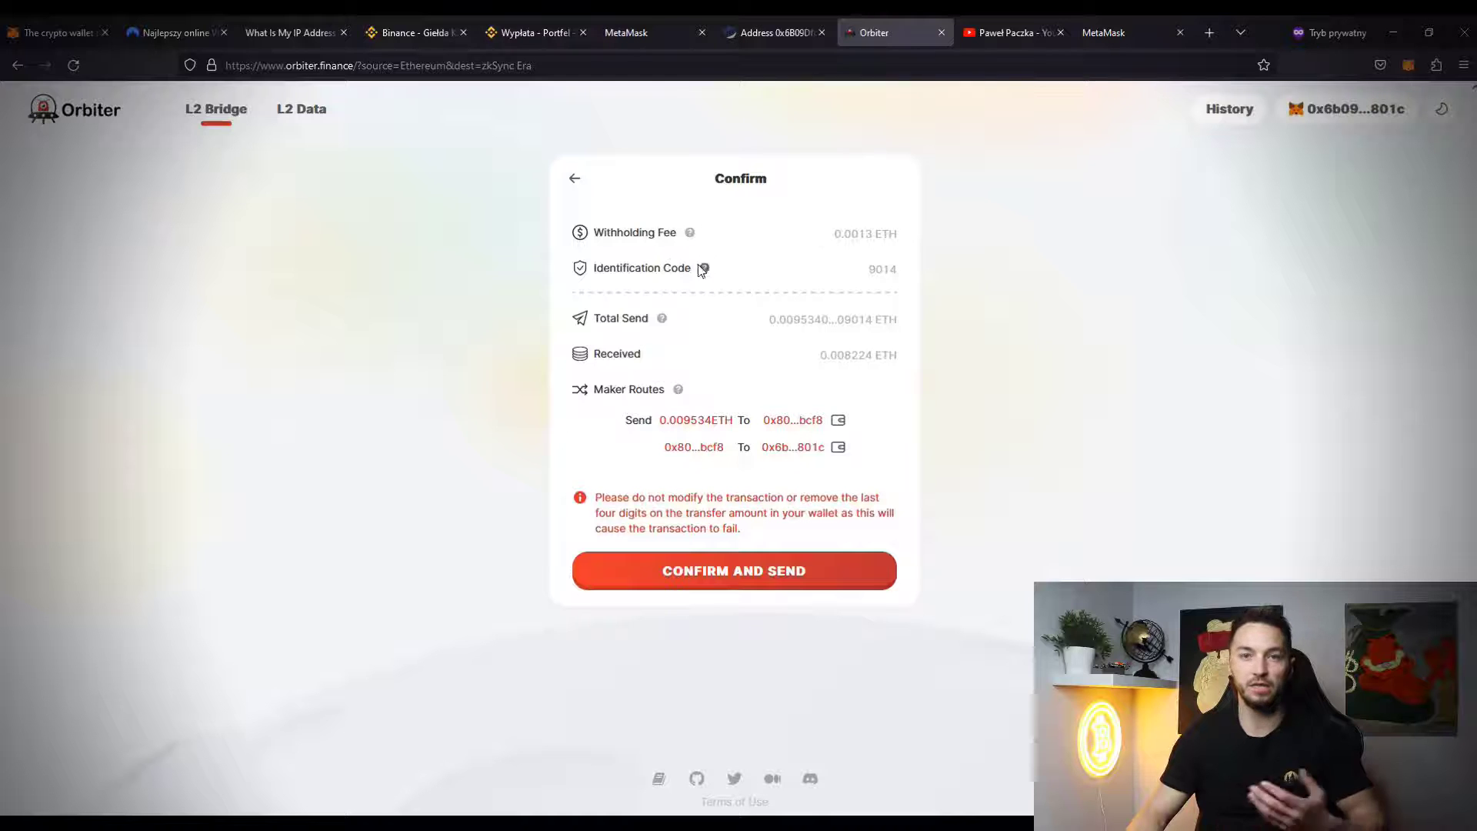
click(574, 179)
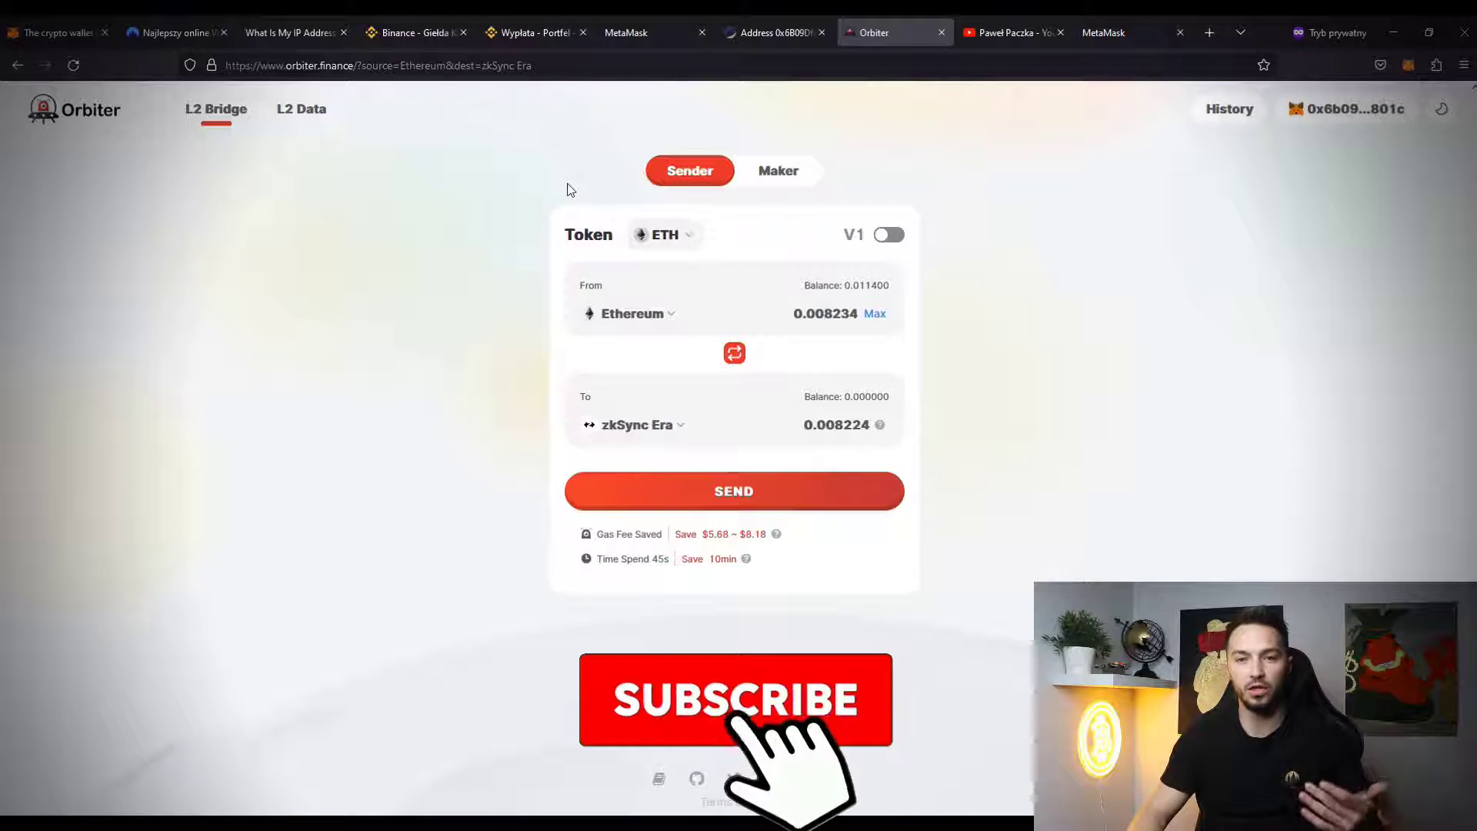
click(734, 352)
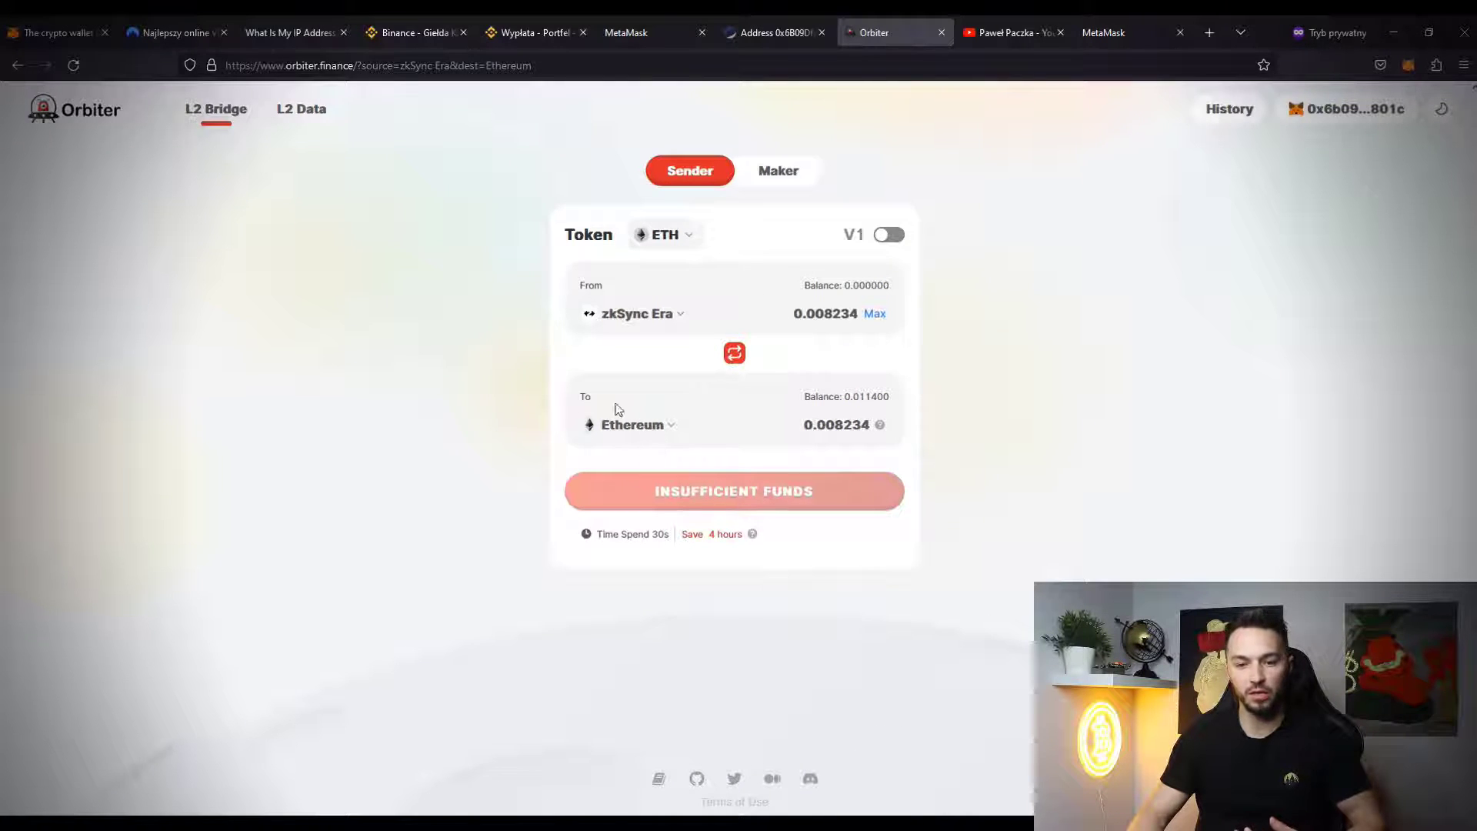
click(627, 33)
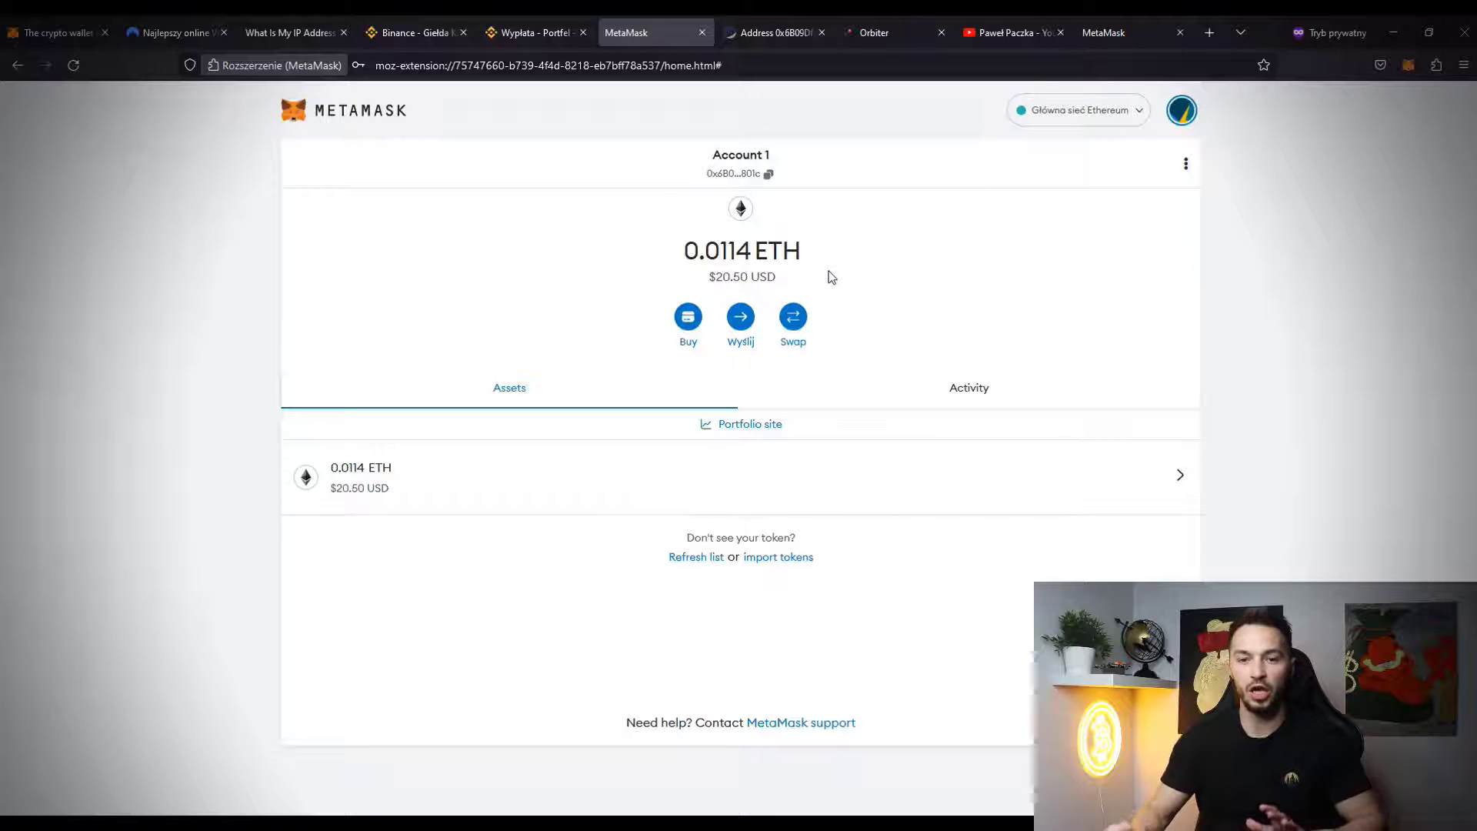
- Send the maximum 0.01028474 ETH from Account 1 to the Binance ETH deposit address
click(741, 317)
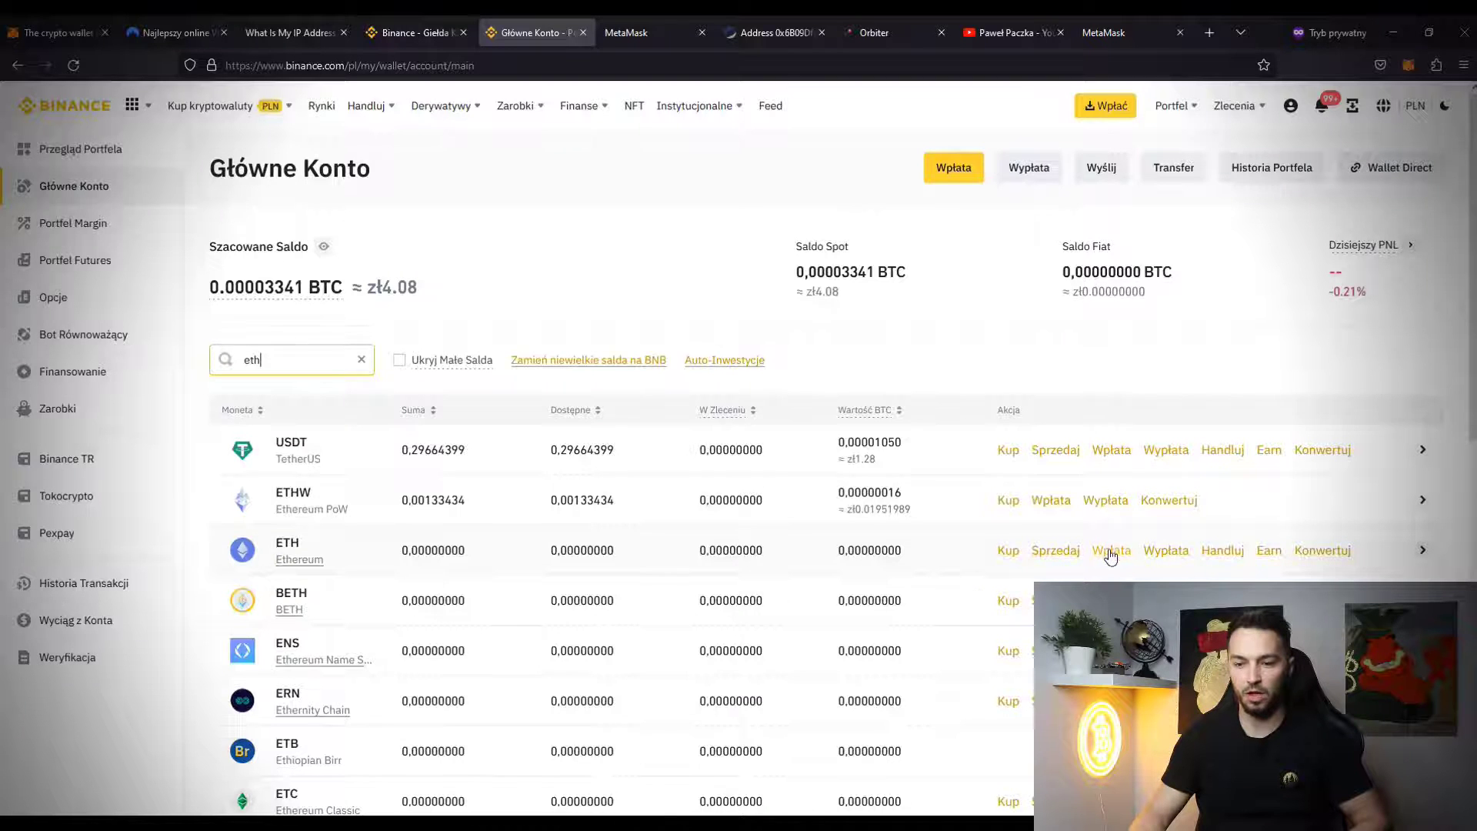
click(1111, 549)
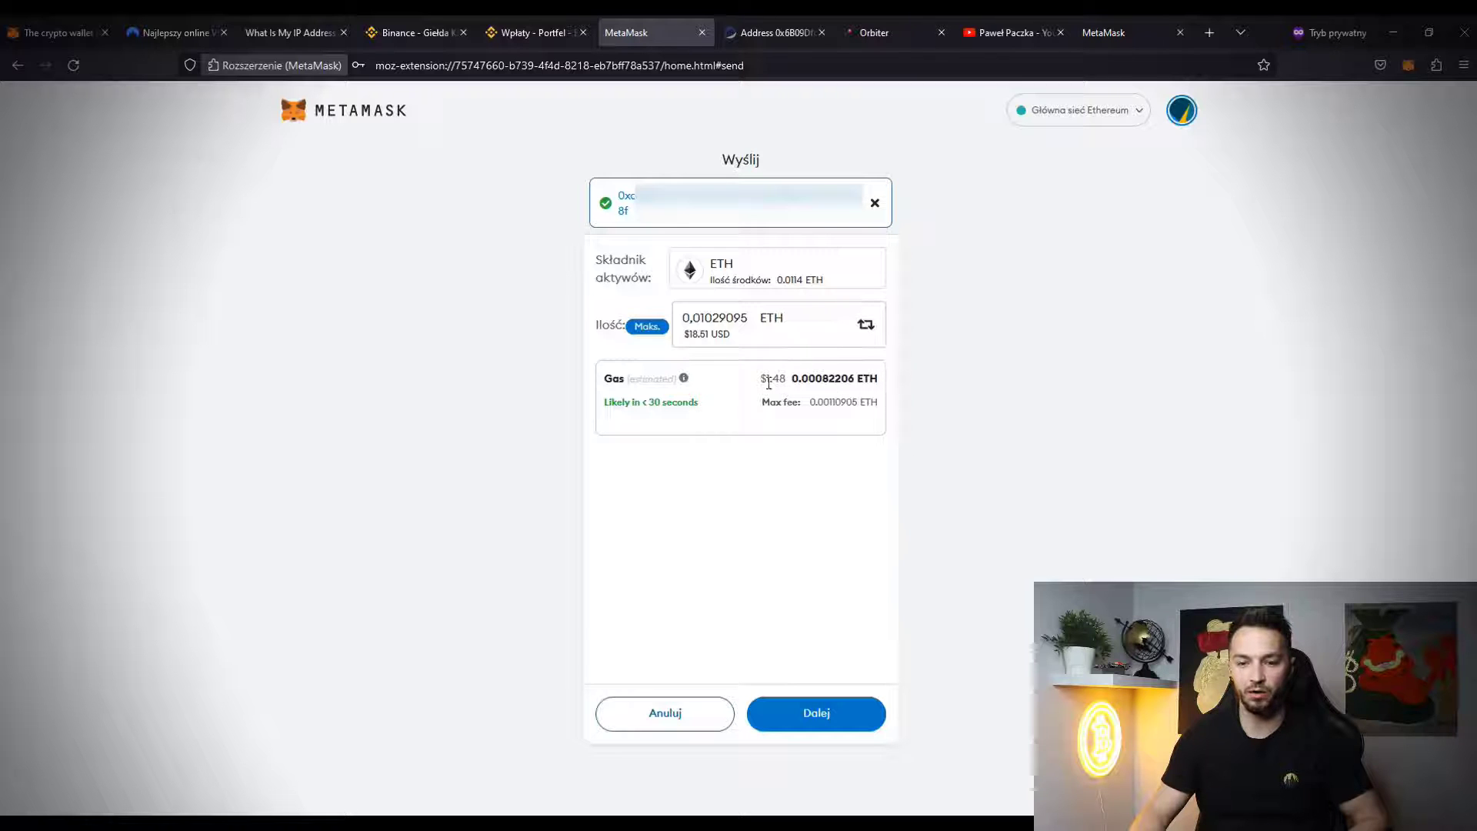
click(834, 715)
click(844, 708)
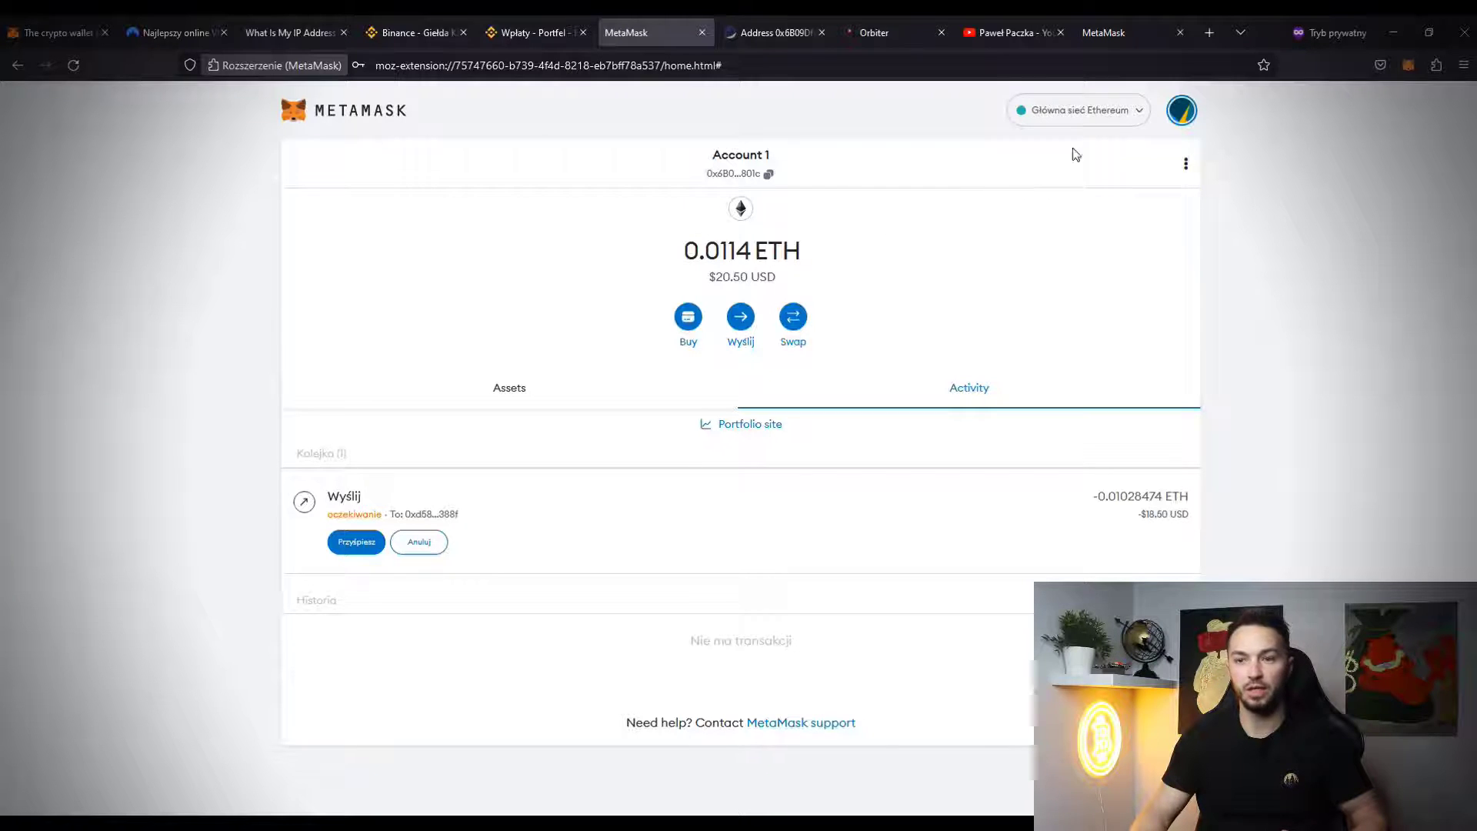
- Lock the wallet via Wyloguj się, close the MetaMask tab, and dismiss the extension menu
click(1181, 109)
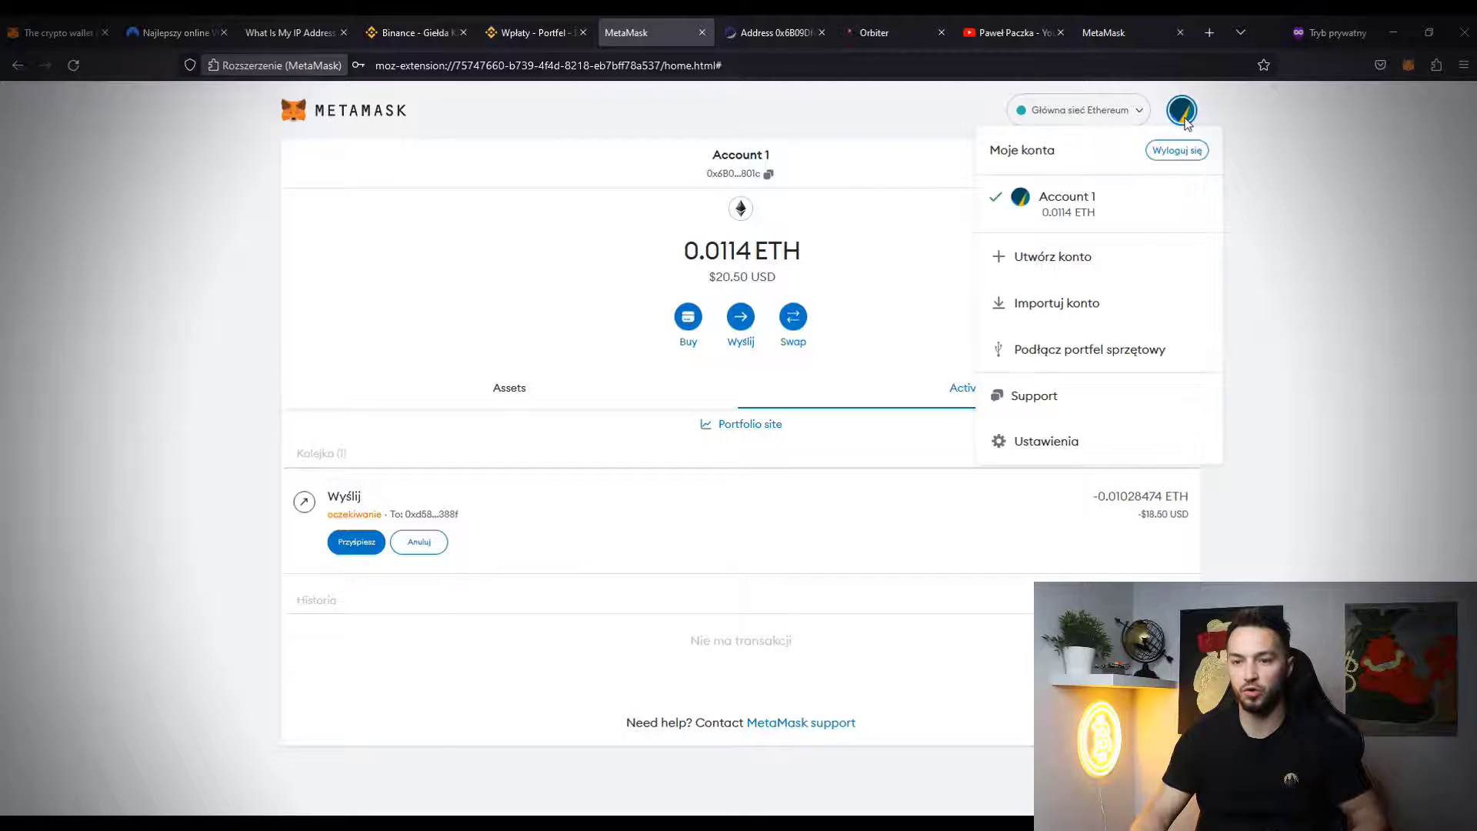
click(1187, 156)
click(702, 33)
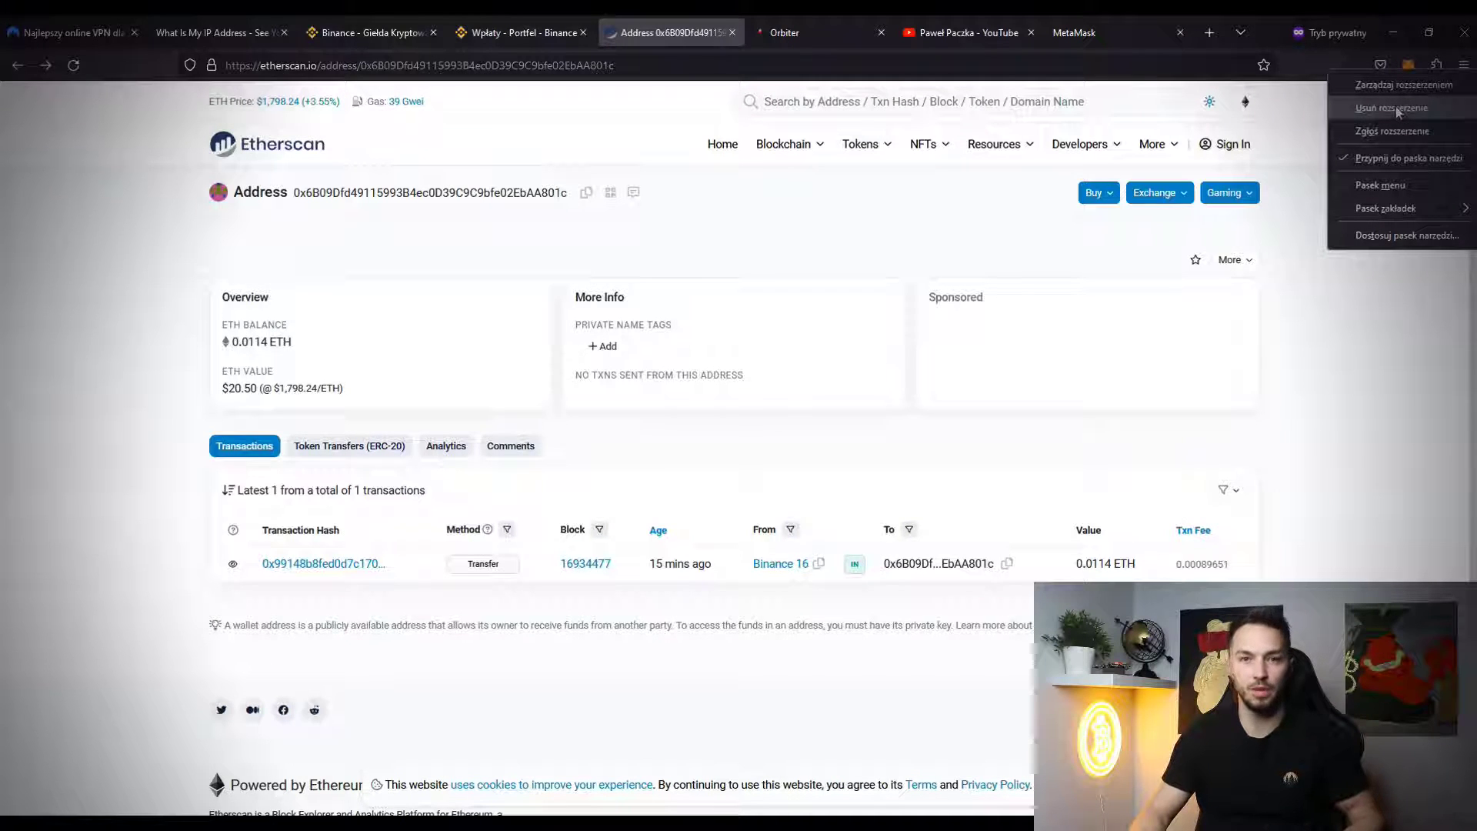
click(1306, 116)
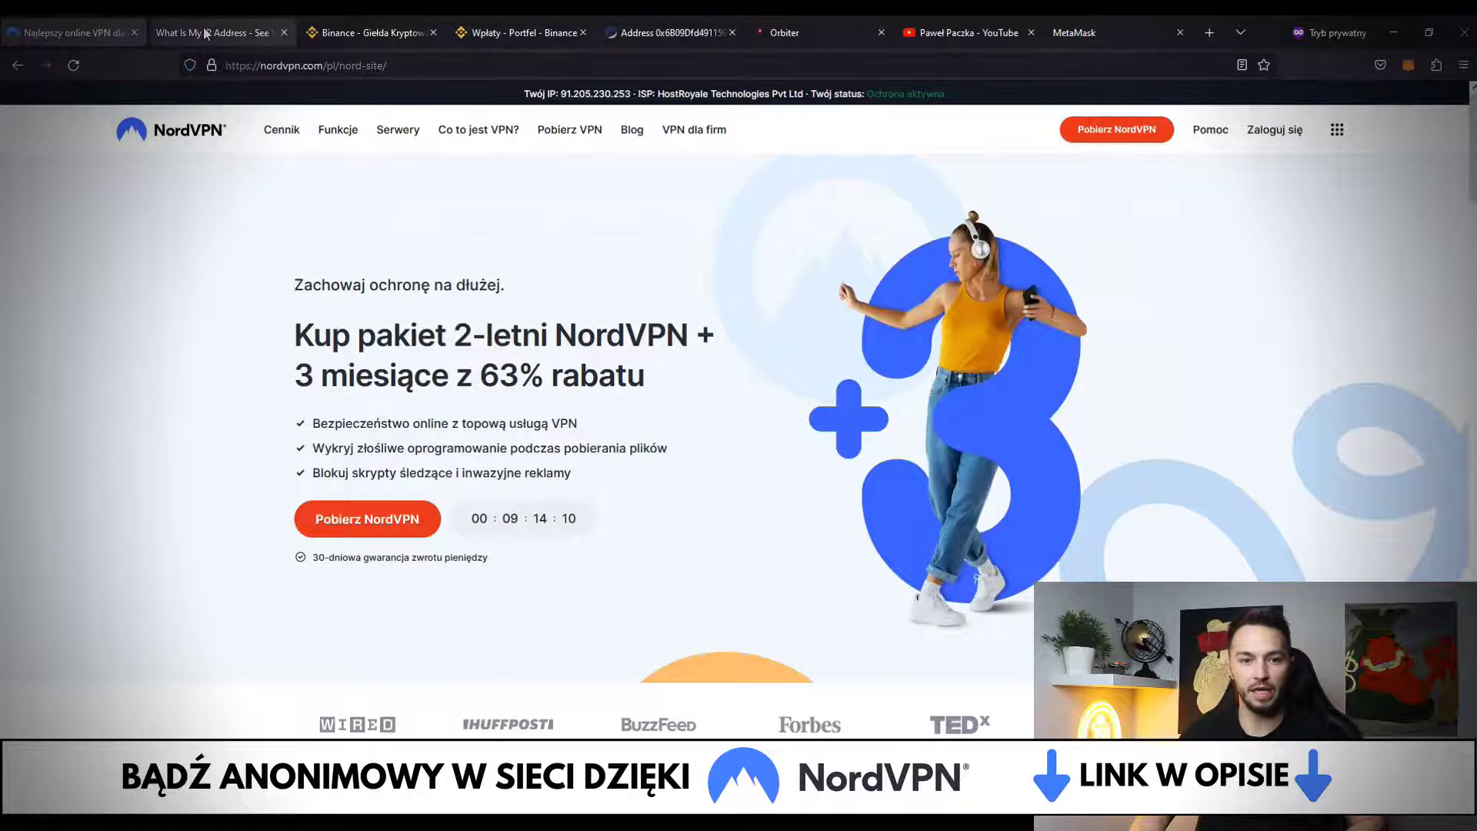
- Reconnect NordVPN to Italy, confirm the Milan IP, and bring up MetaMask's unlock prompt
click(208, 32)
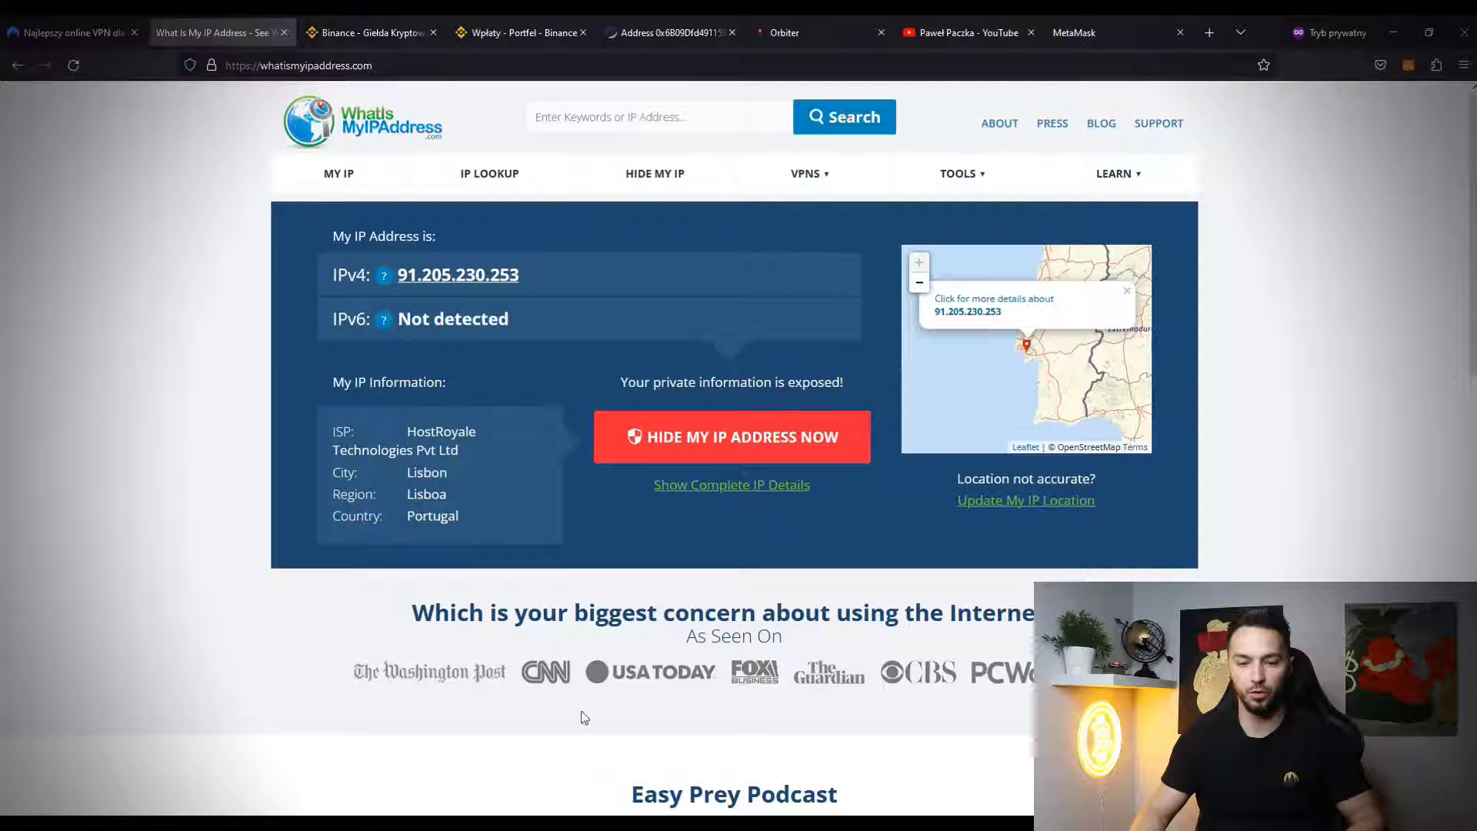
key(alt+Tab)
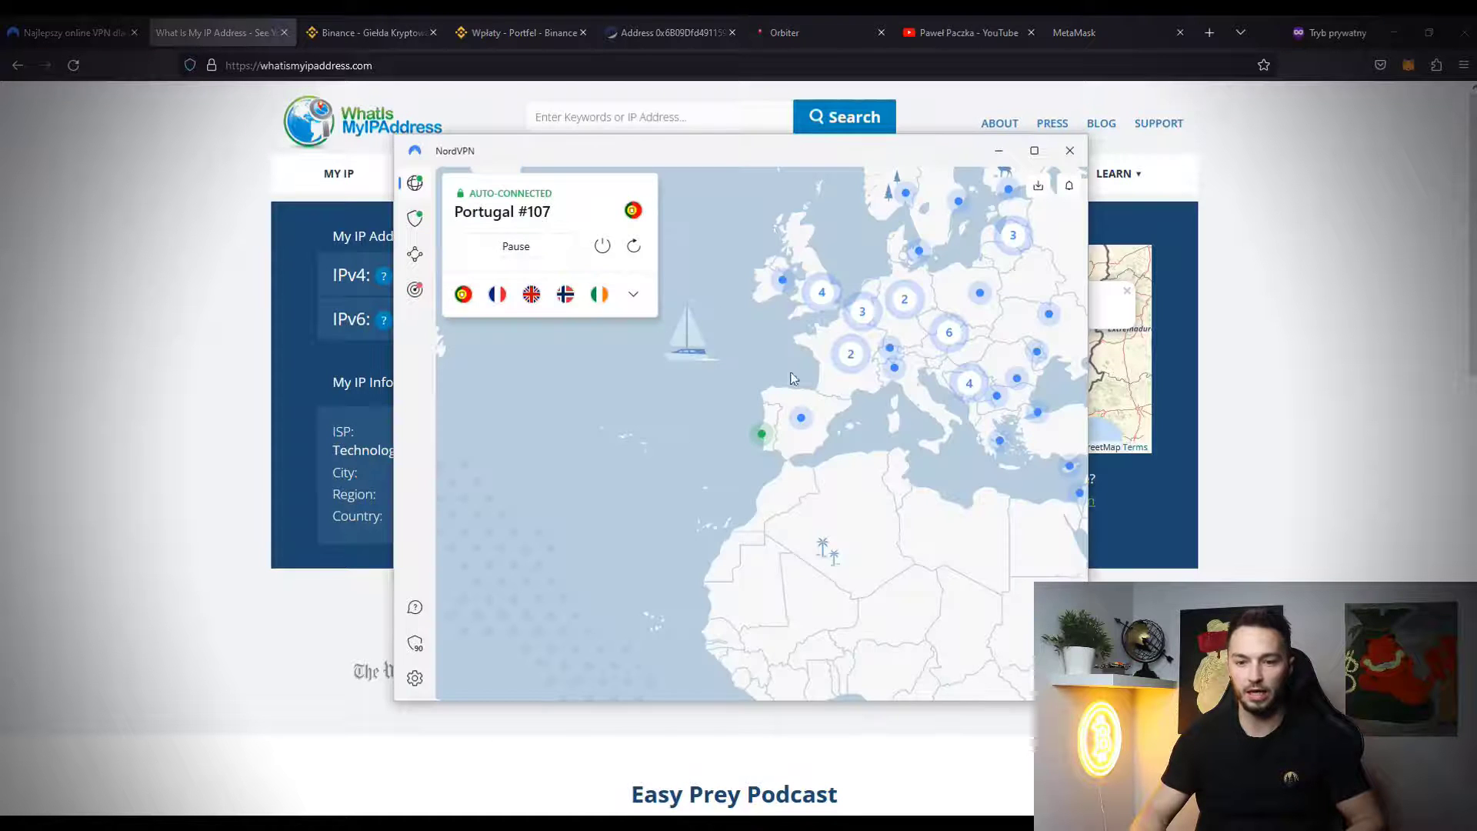
click(895, 371)
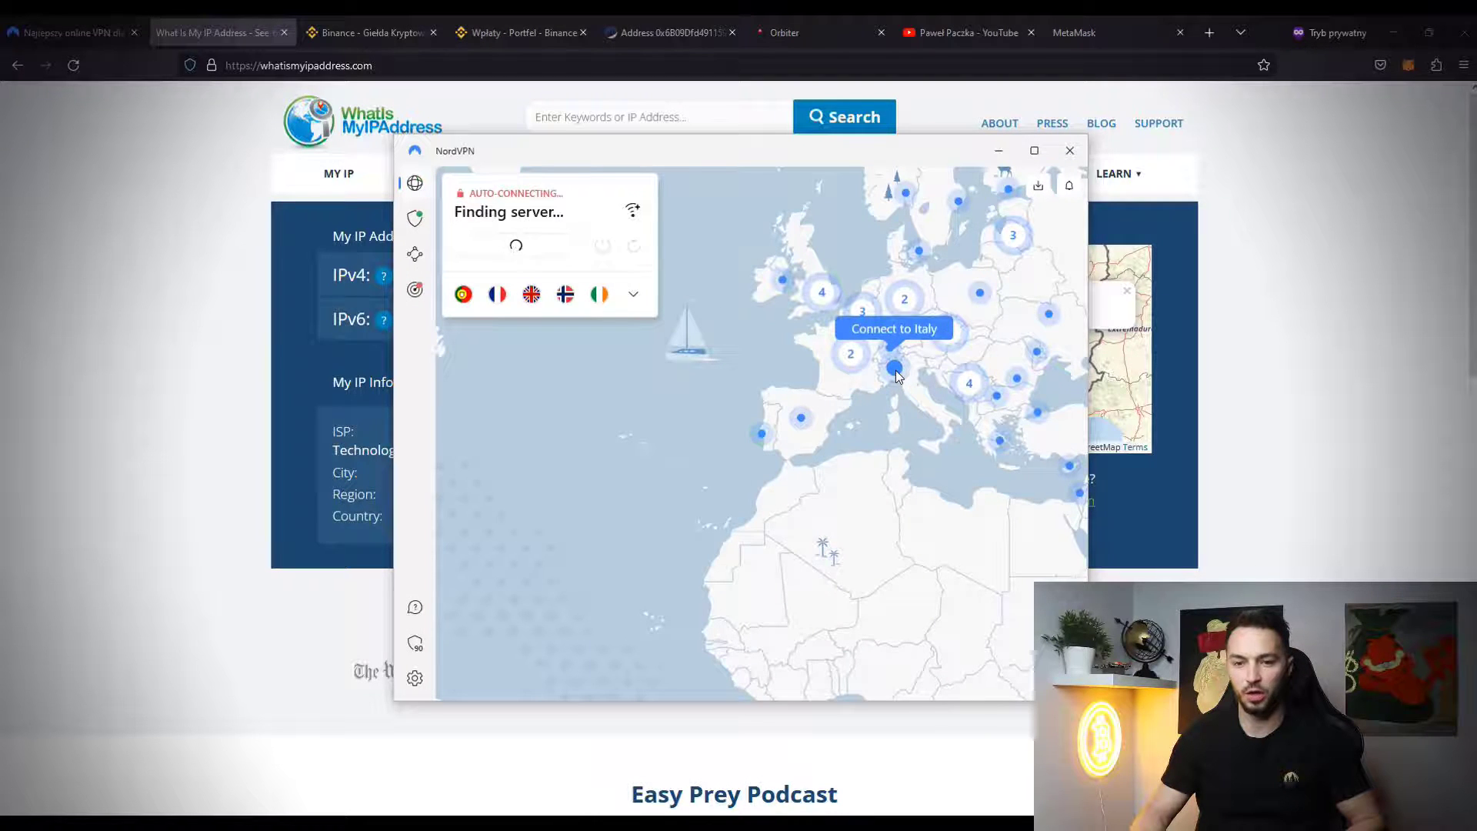
key(alt+Tab)
key(F5)
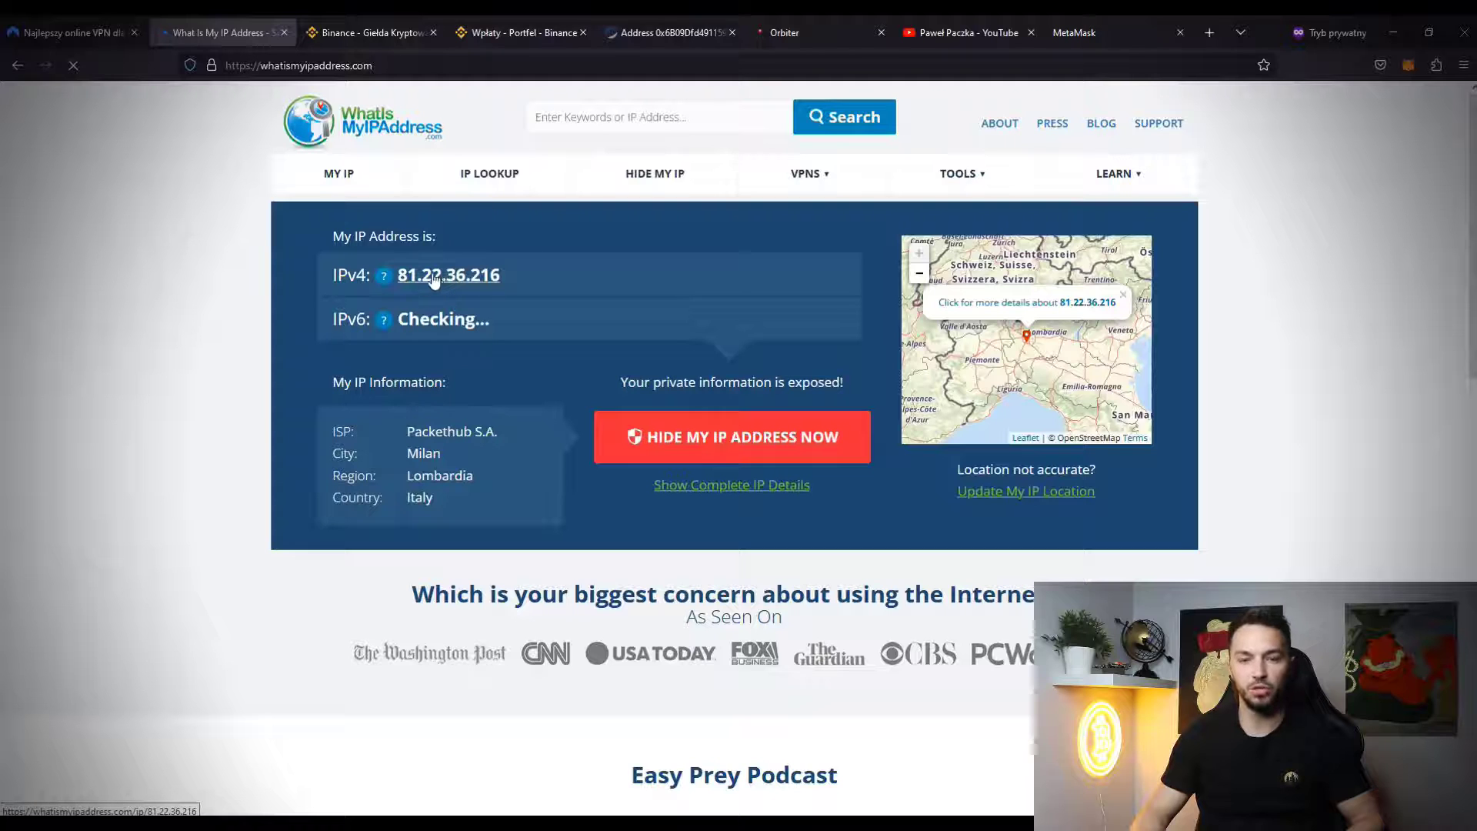
click(1408, 66)
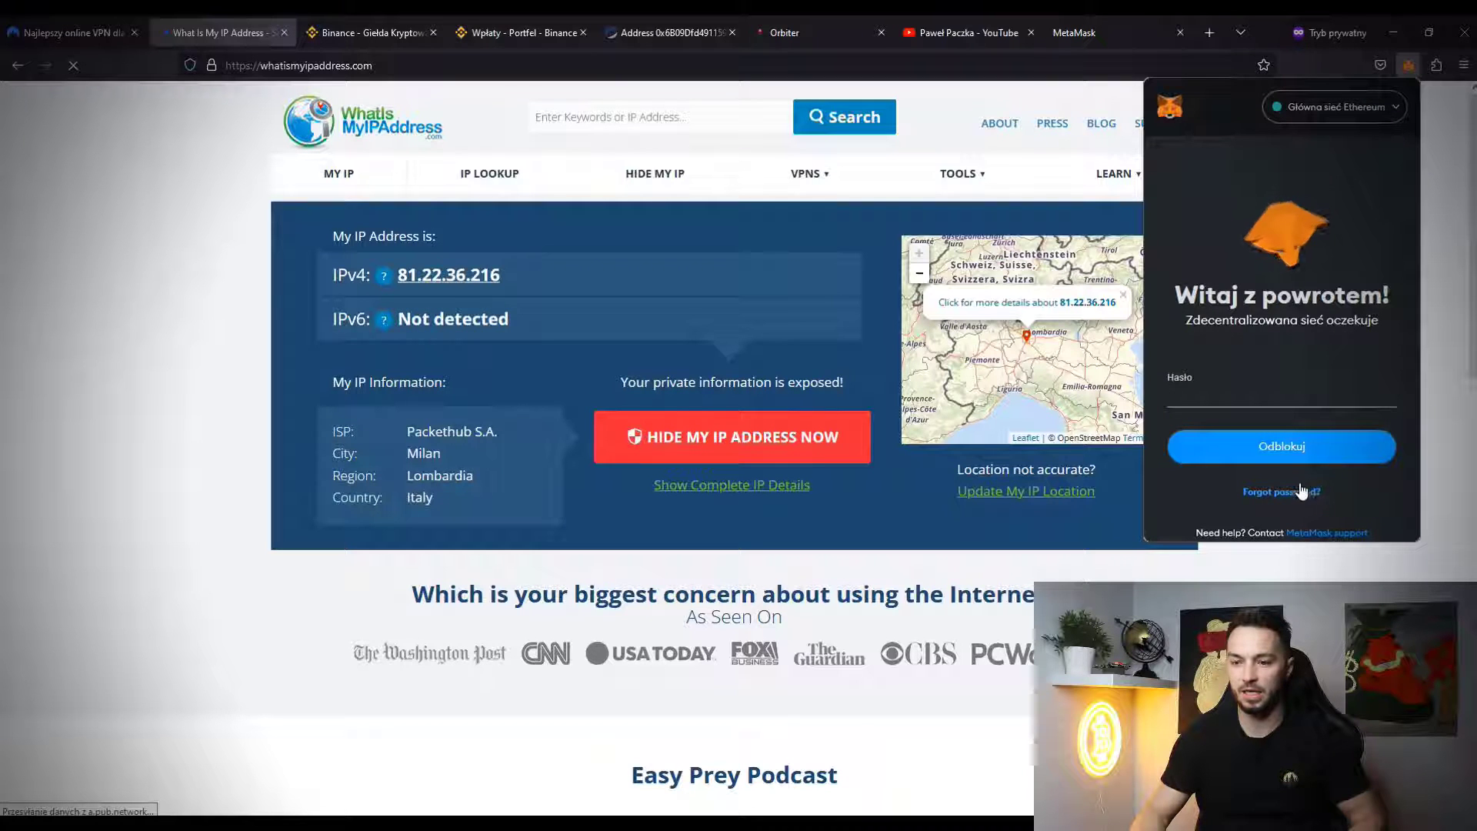
- Paste the Wallet 3 recovery phrase from Notepad into MetaMask's forgot-password reset form
click(1302, 499)
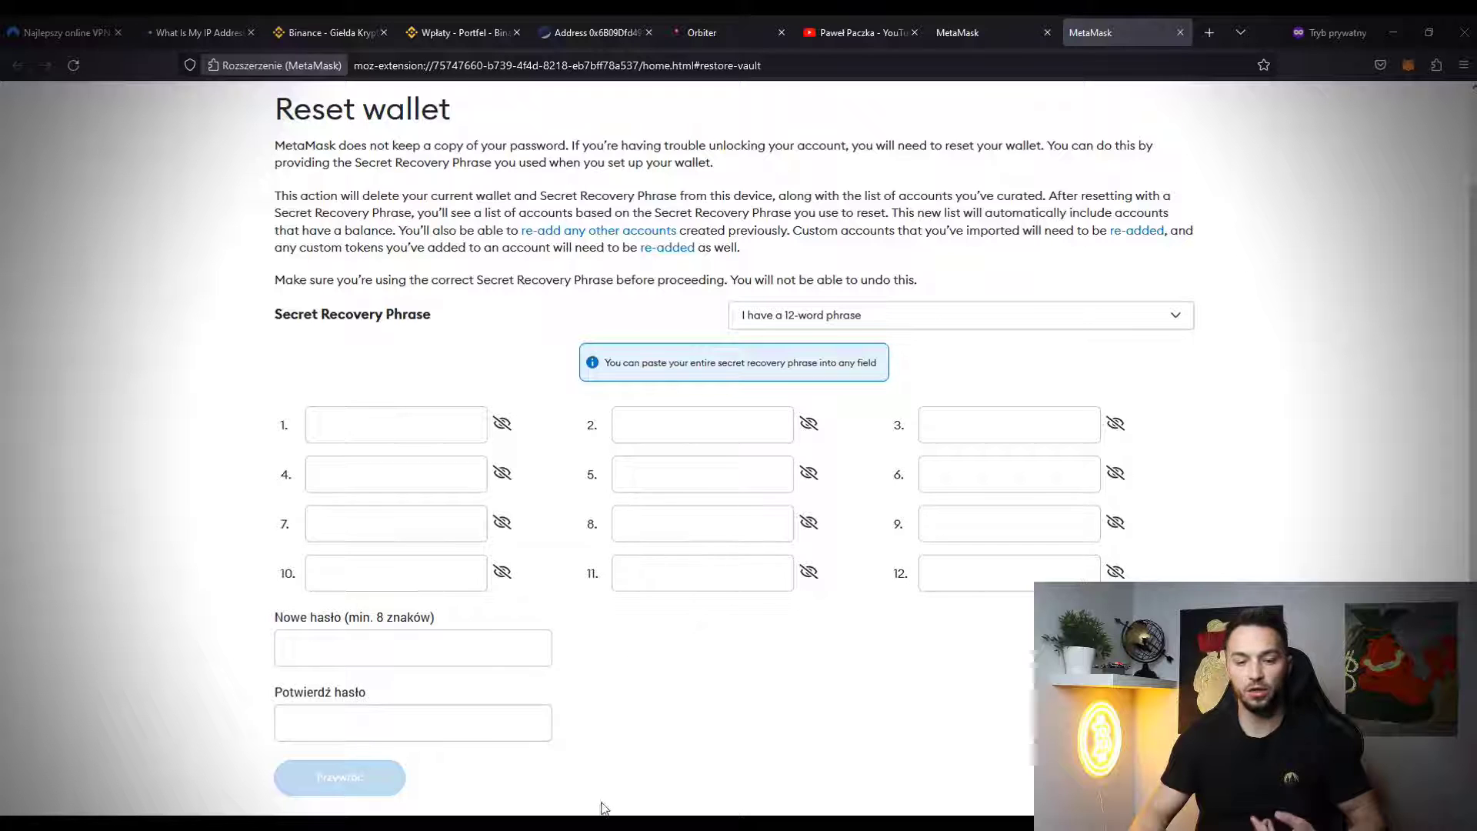
key(alt+Tab)
drag(605, 275, 137, 287)
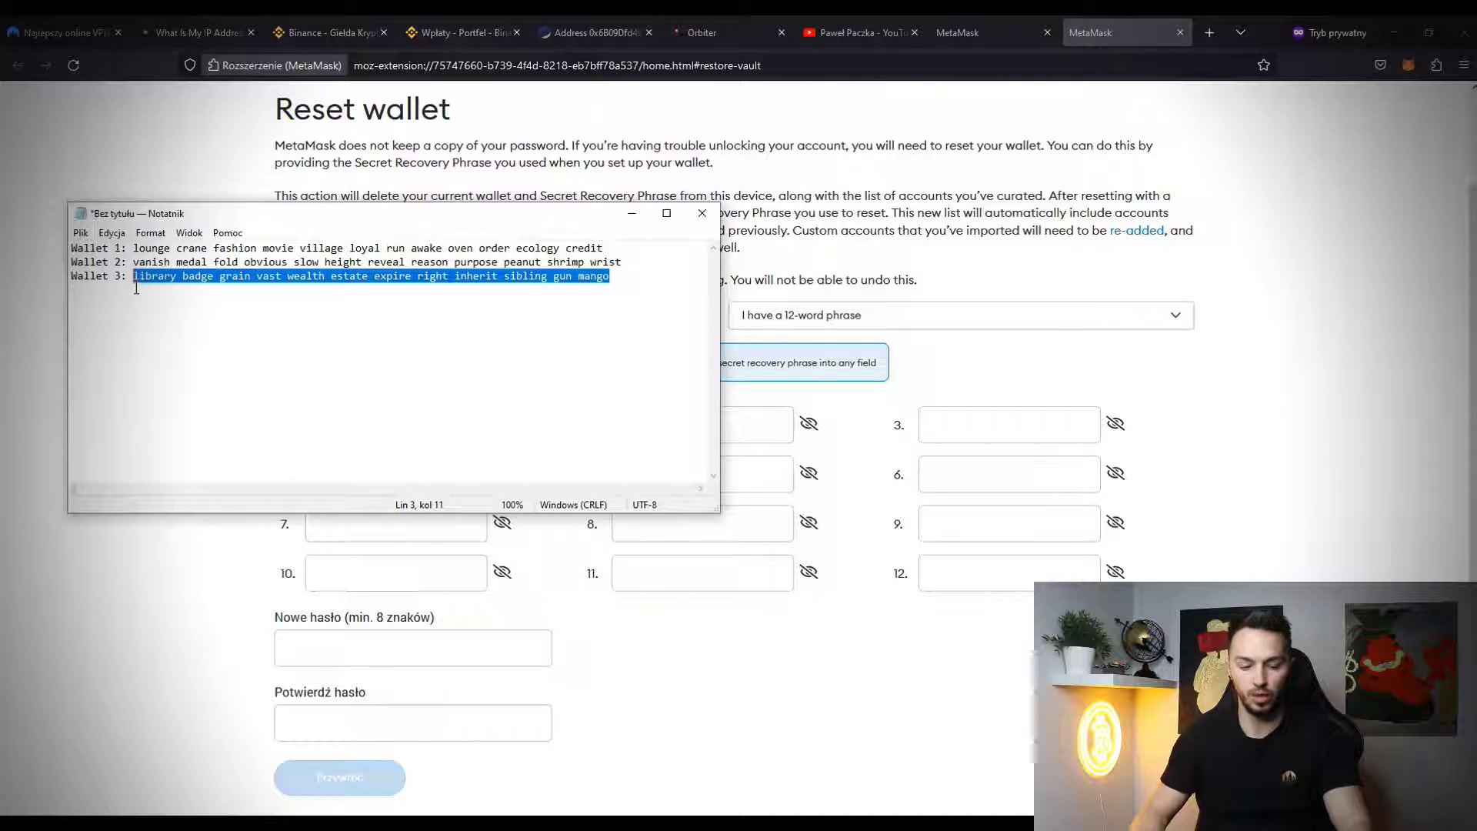
click(881, 361)
click(376, 419)
key(ctrl+v)
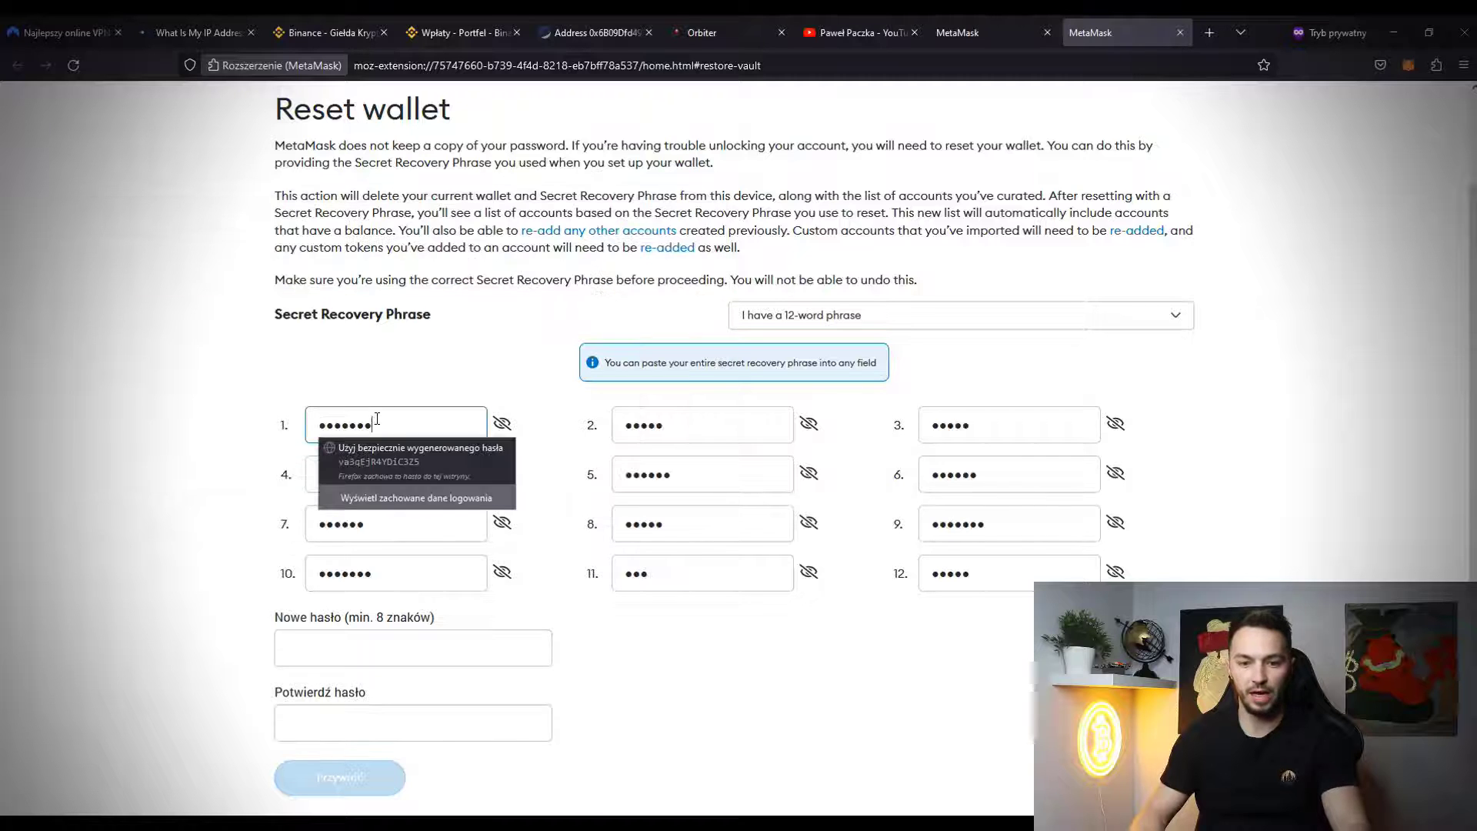
- Enter and confirm a new password and restore the wallet to Account 1
click(435, 648)
text(********)
click(407, 723)
text(********)
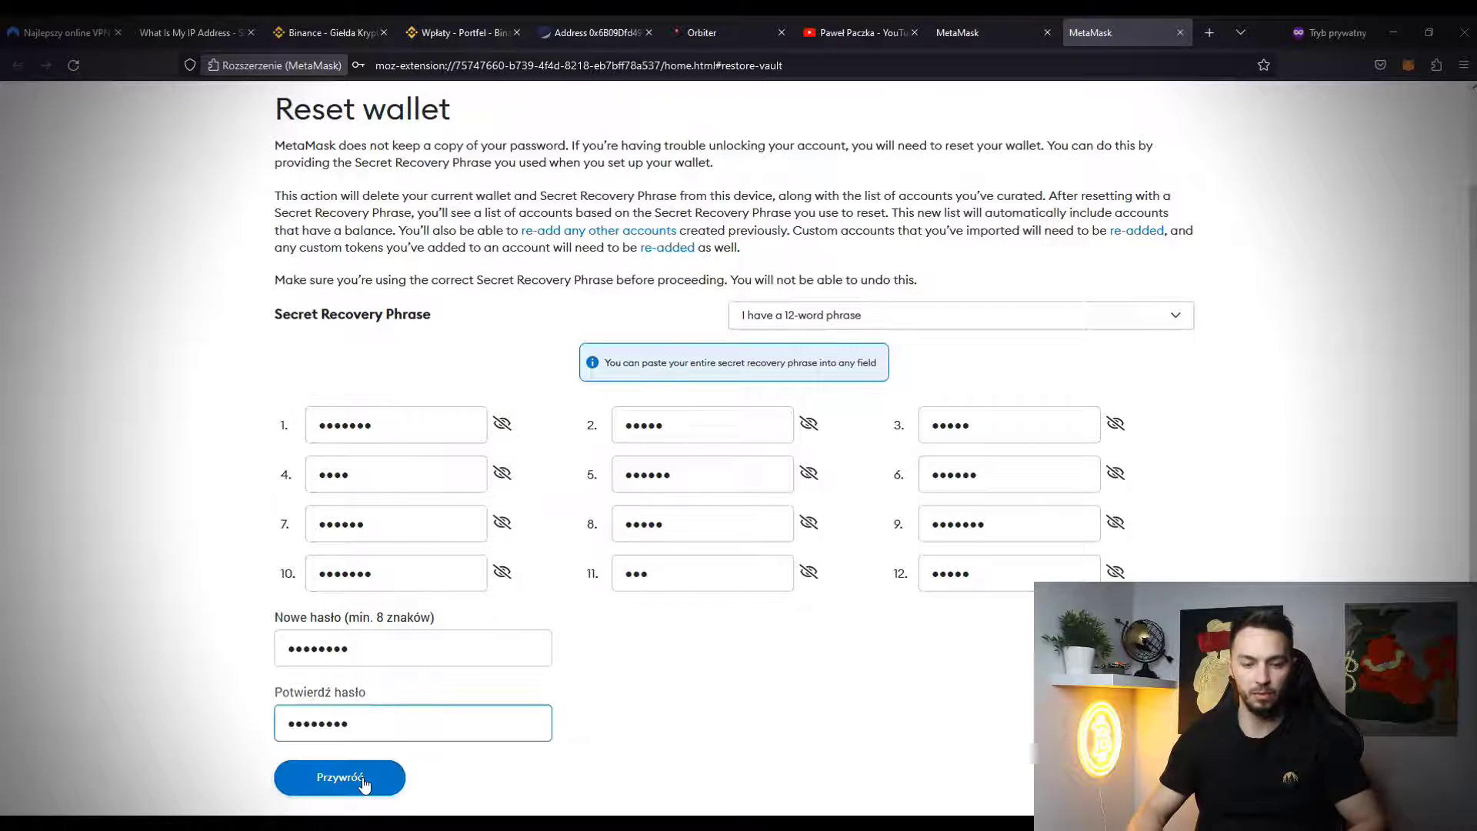
click(365, 781)
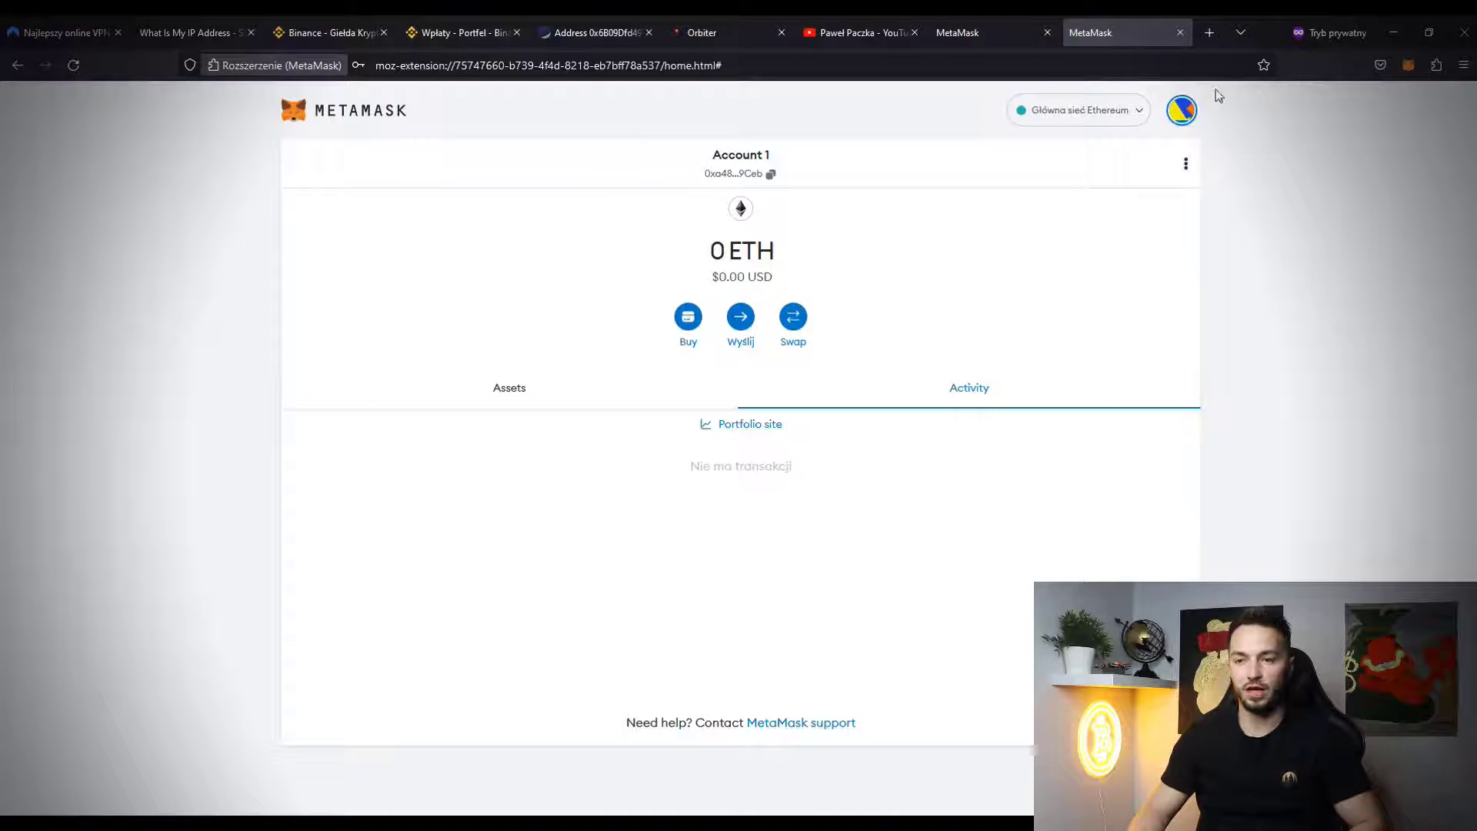
click(1184, 112)
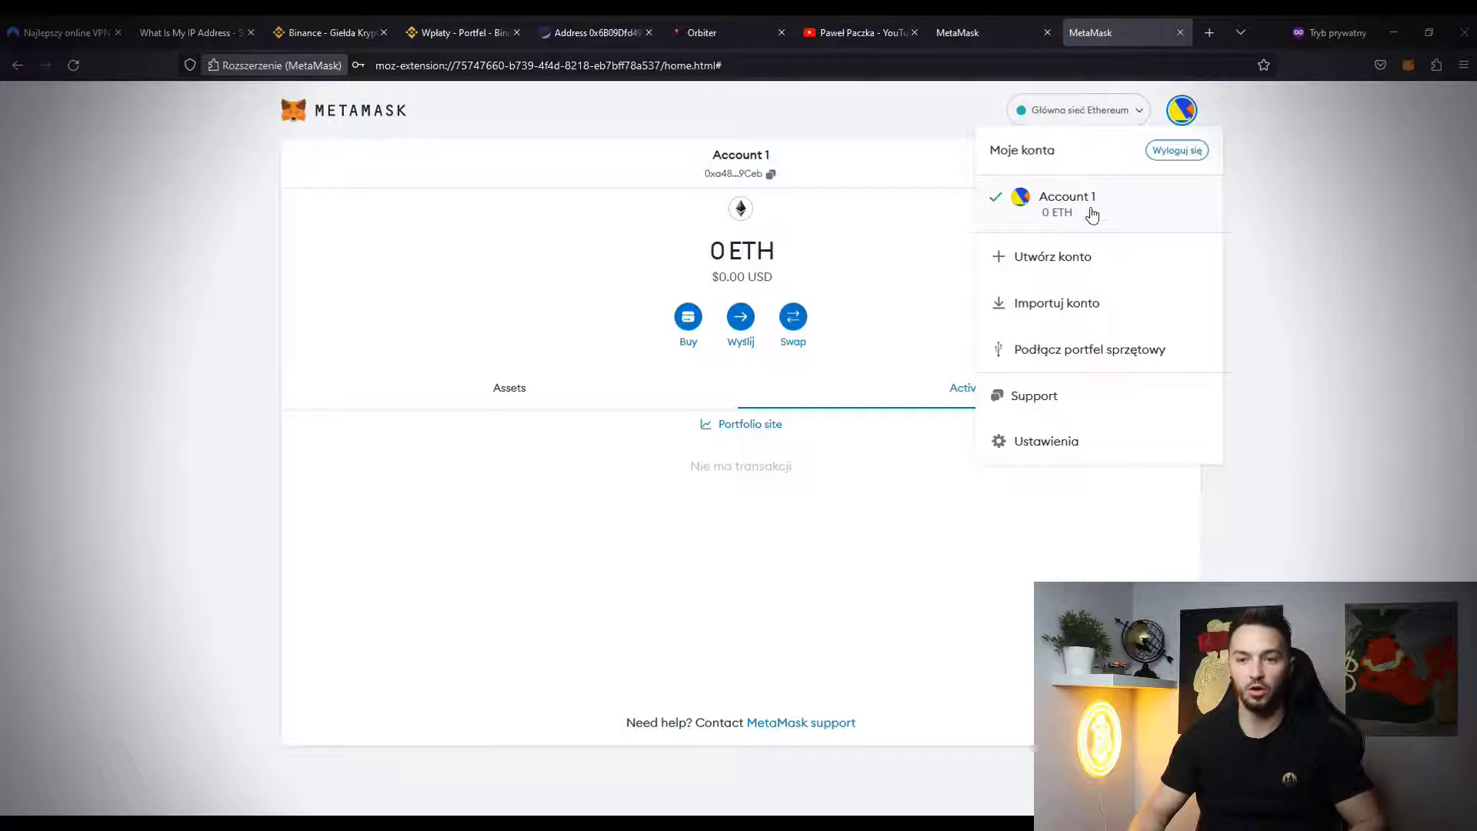
- Copy the restored Account 1 address and go to Binance to withdraw ETH to it
click(765, 176)
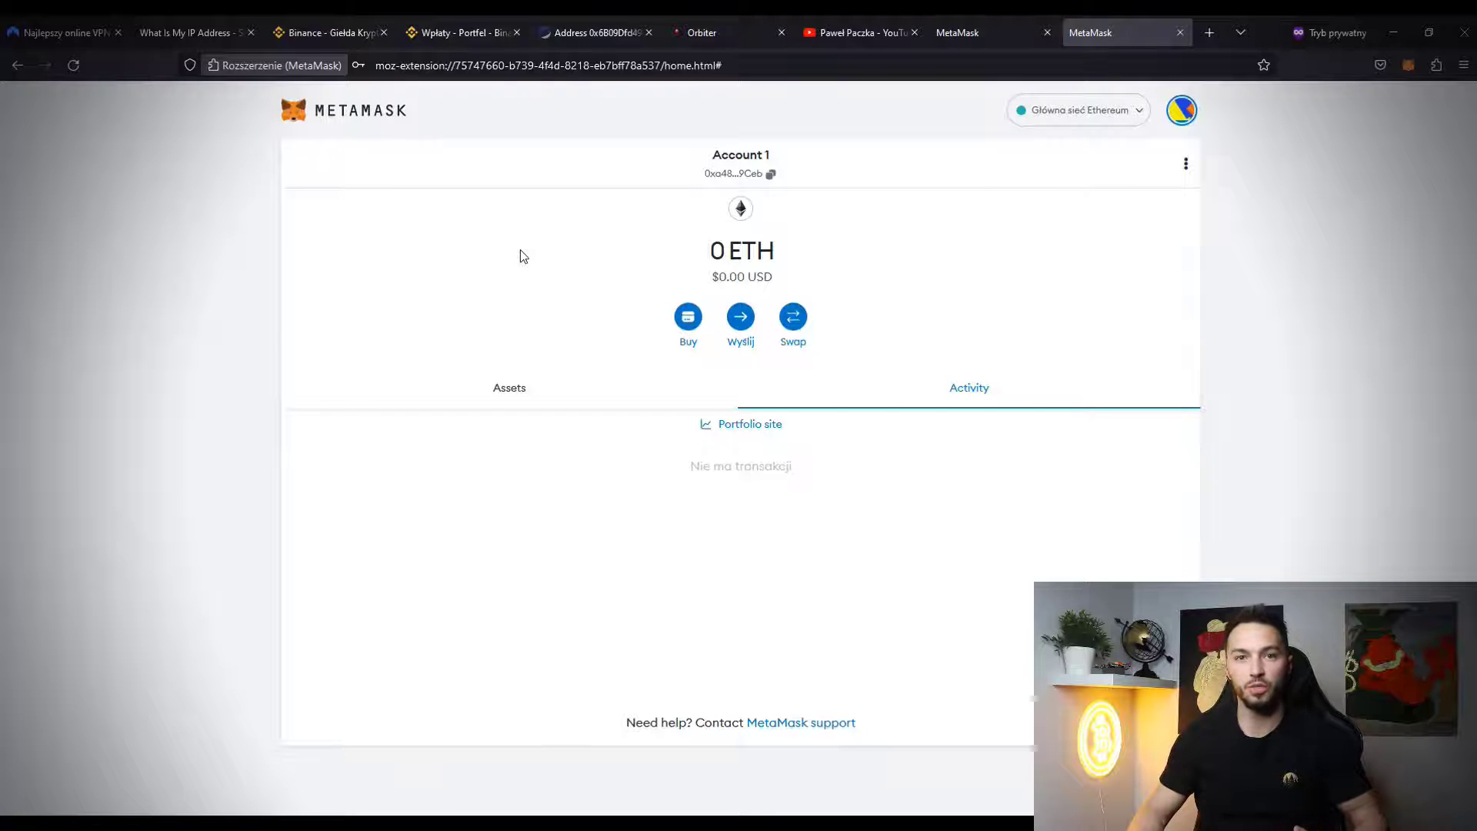
click(596, 32)
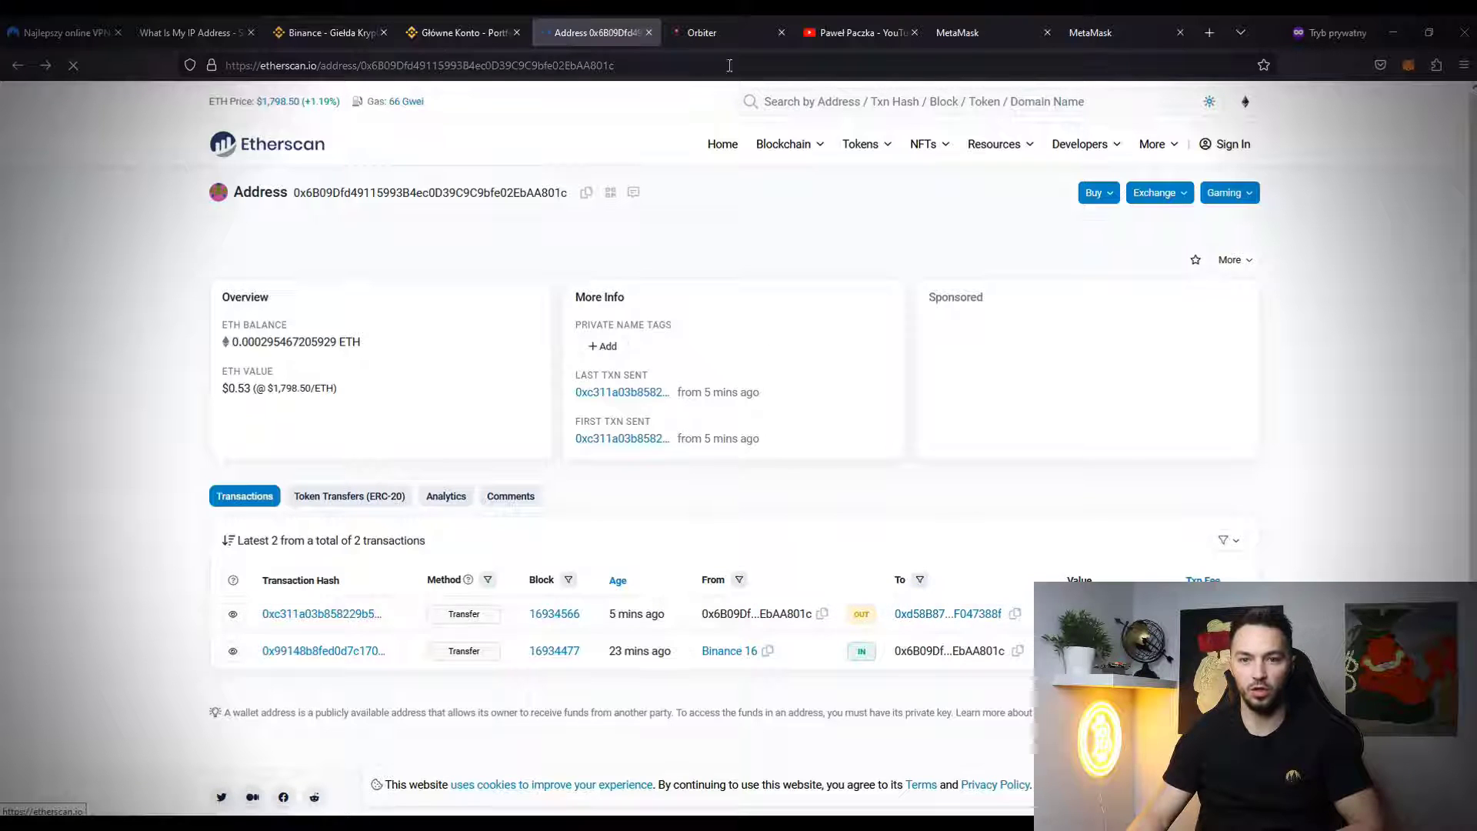
click(1013, 23)
click(1129, 28)
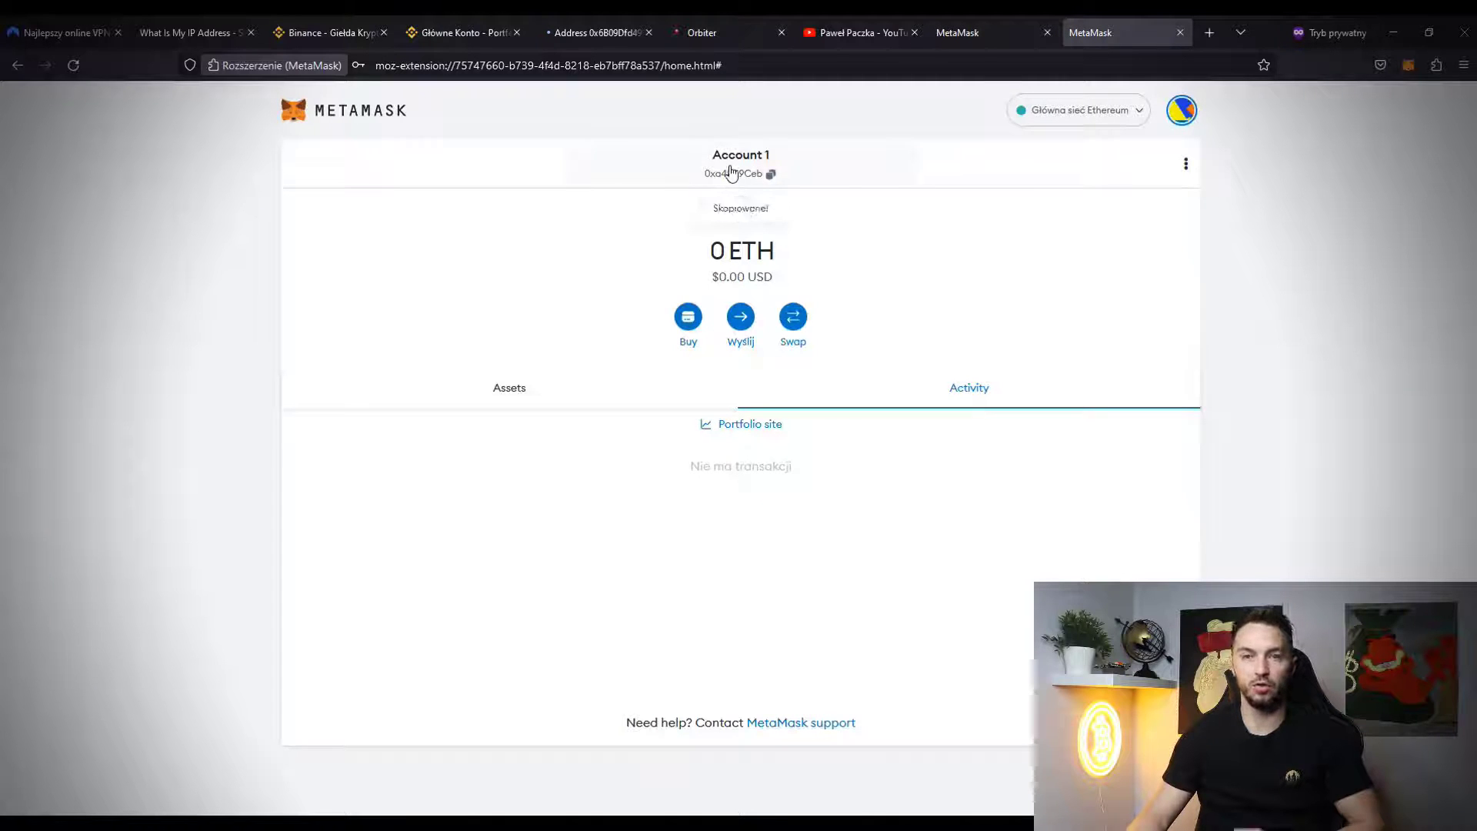
click(449, 31)
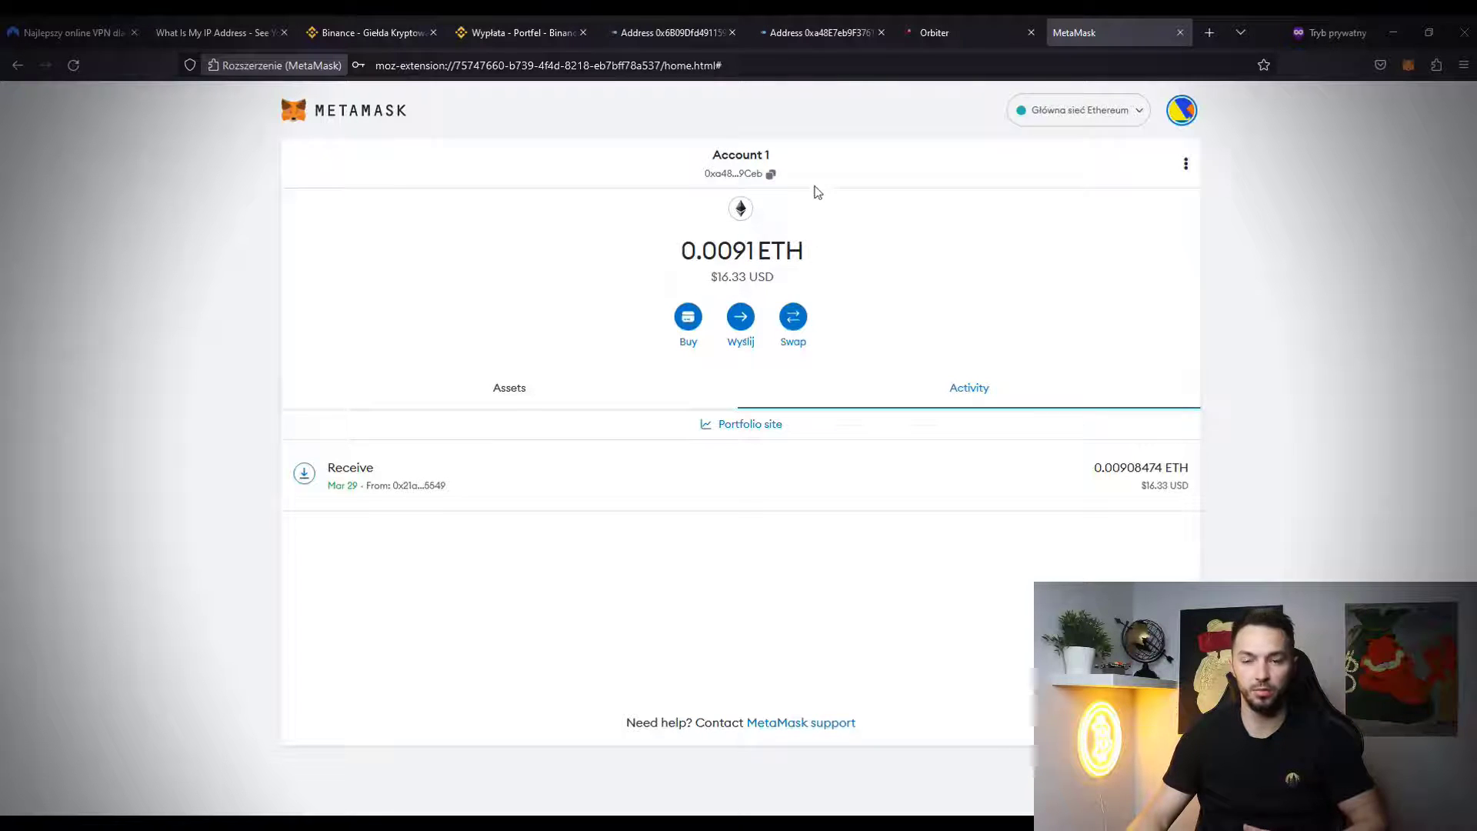
- Reload the first wallet's Etherscan address page and check back on MetaMask
click(674, 36)
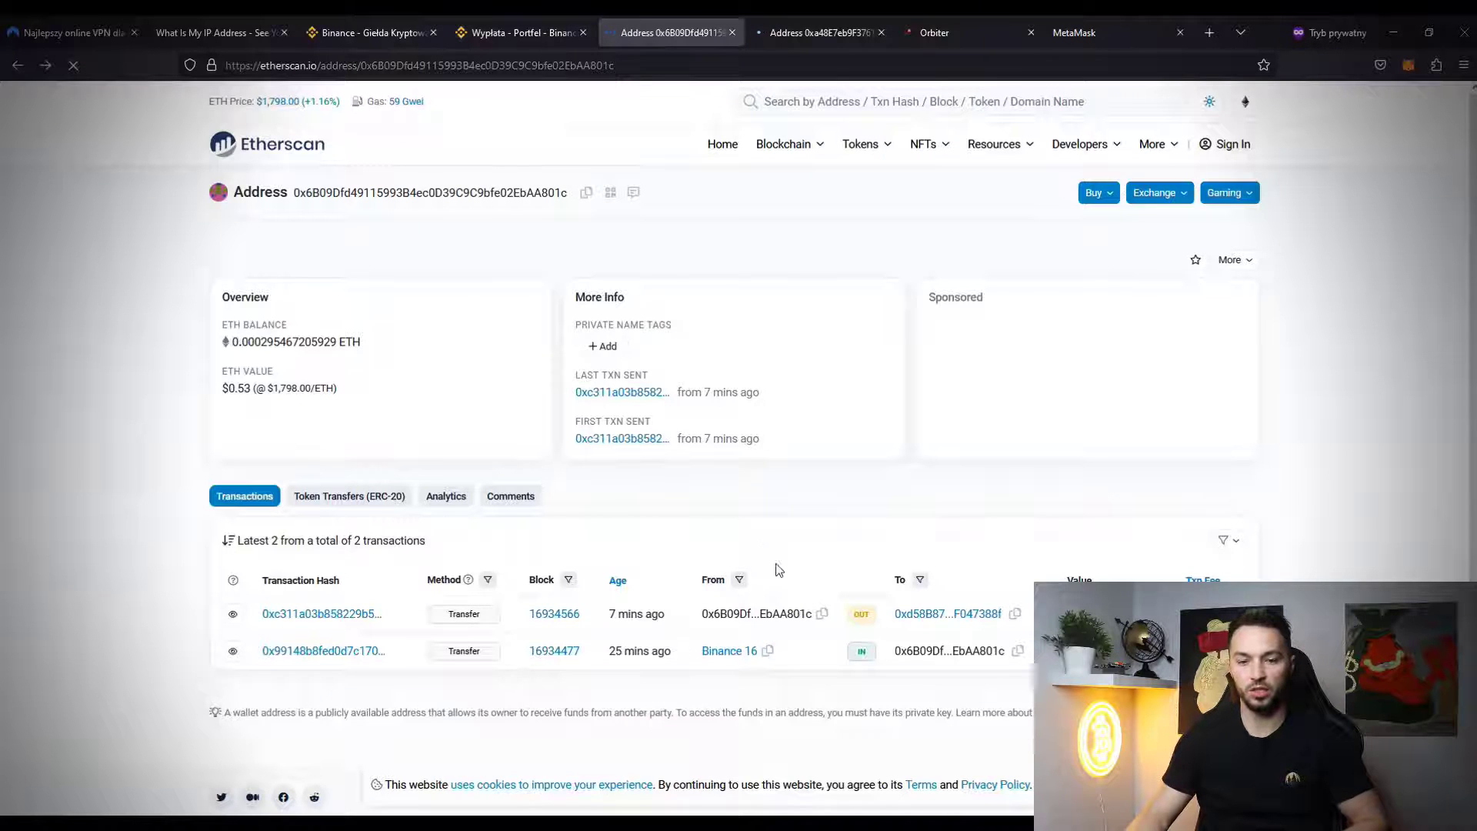
click(75, 66)
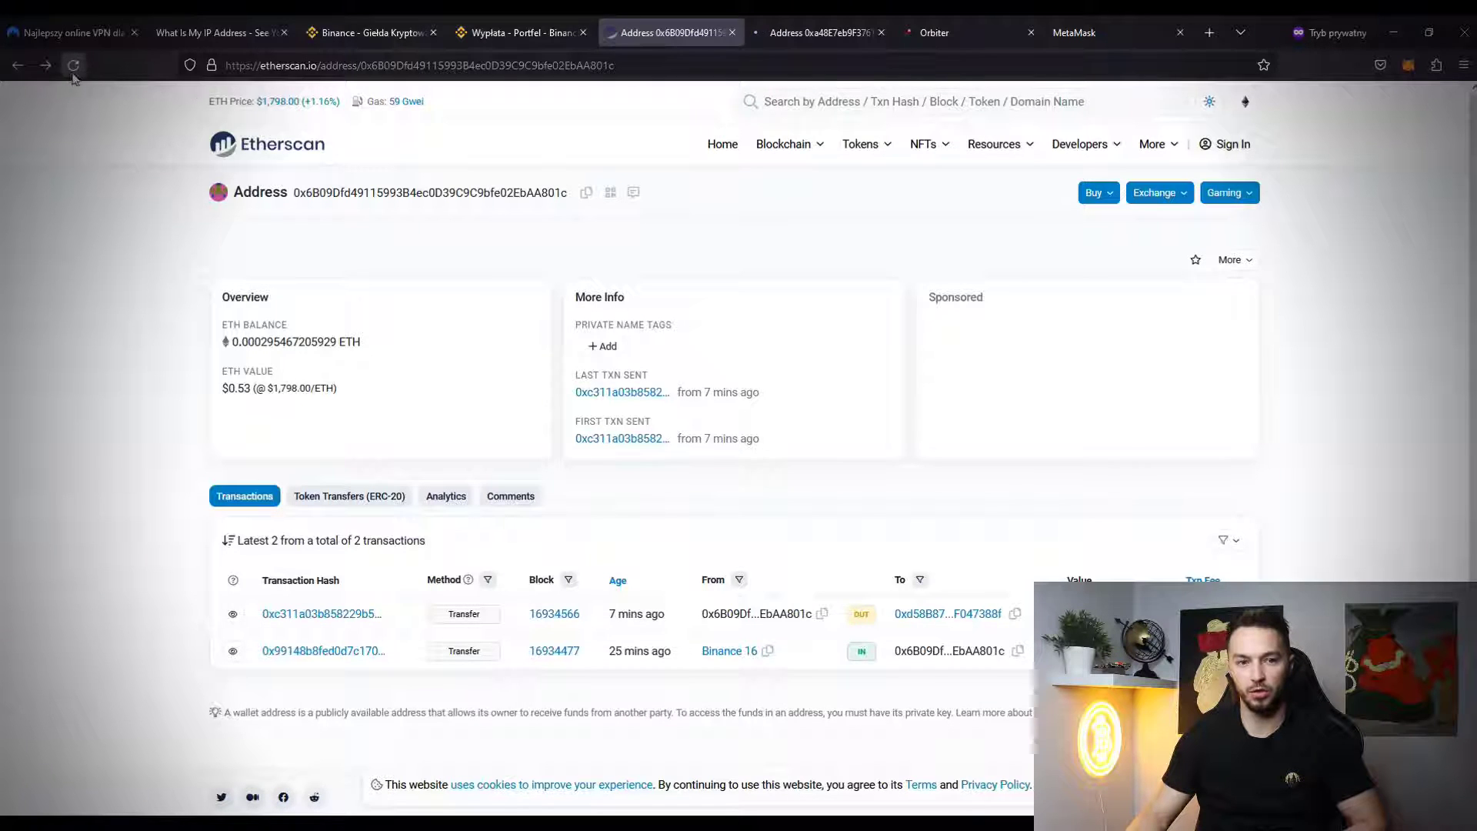
click(74, 67)
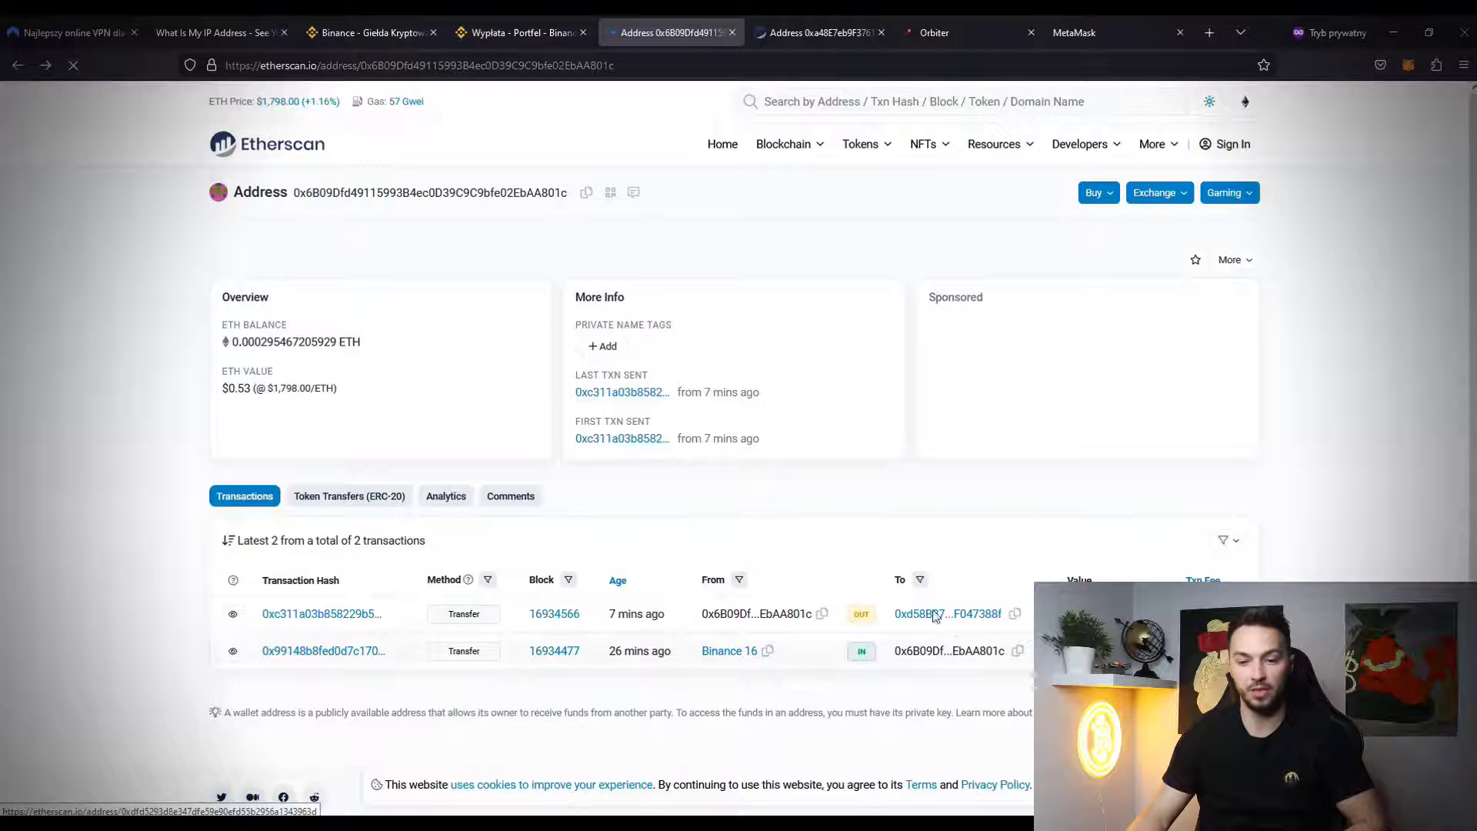
click(1092, 32)
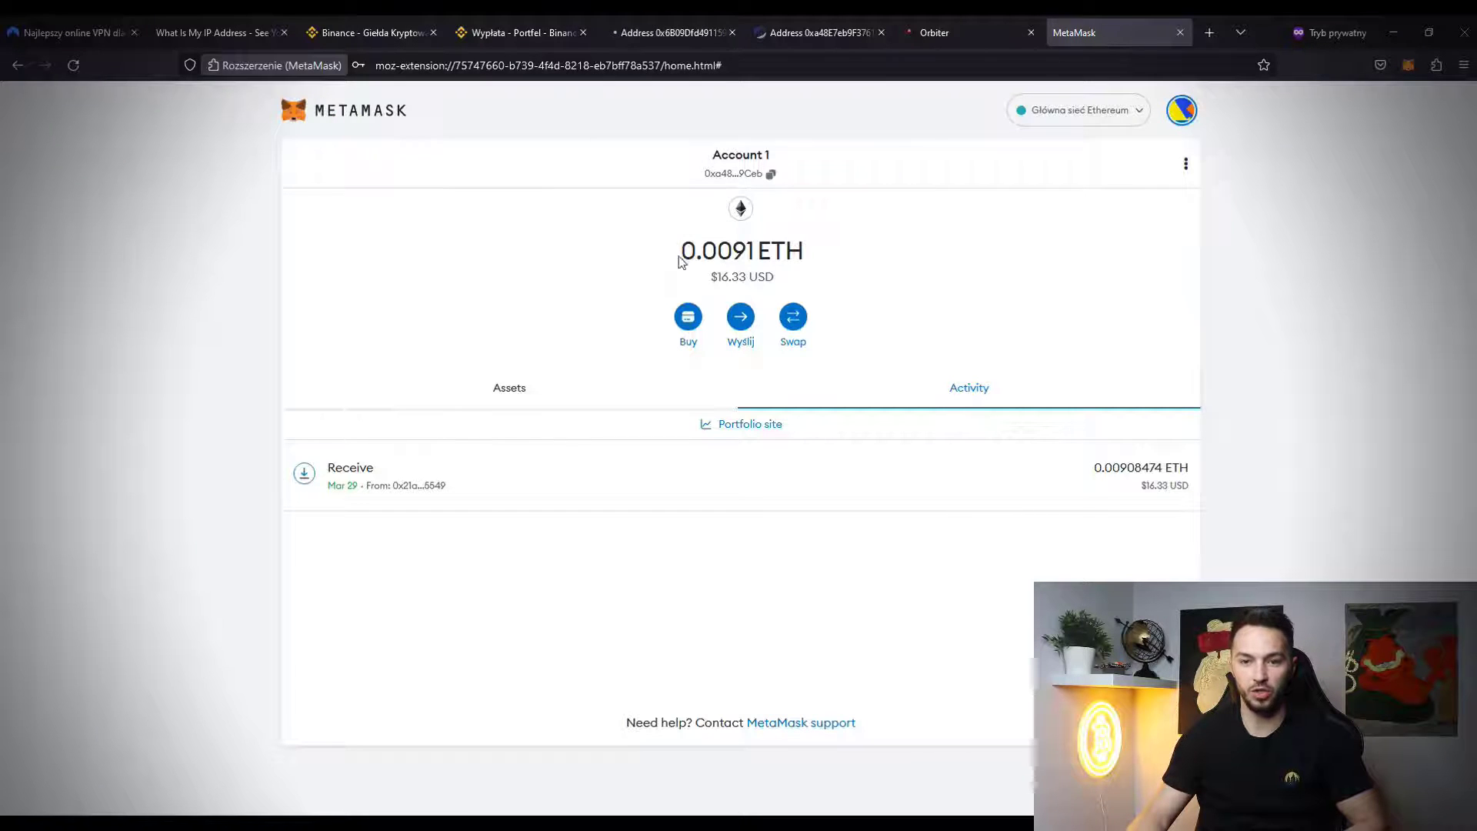
click(716, 32)
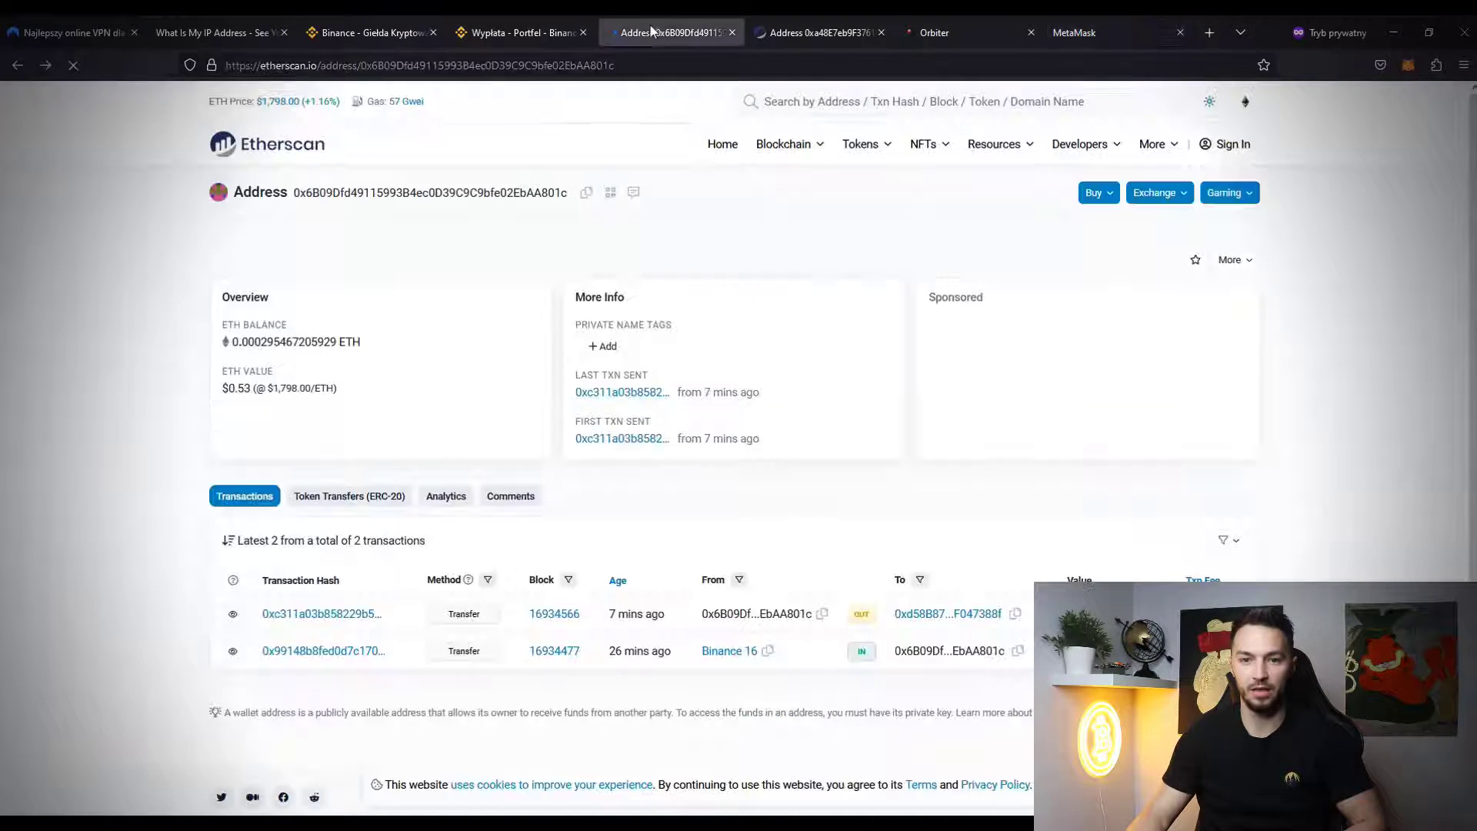
- Search Etherscan for the new wallet address to confirm 0.00908474 ETH arrived from Binance 15
click(797, 31)
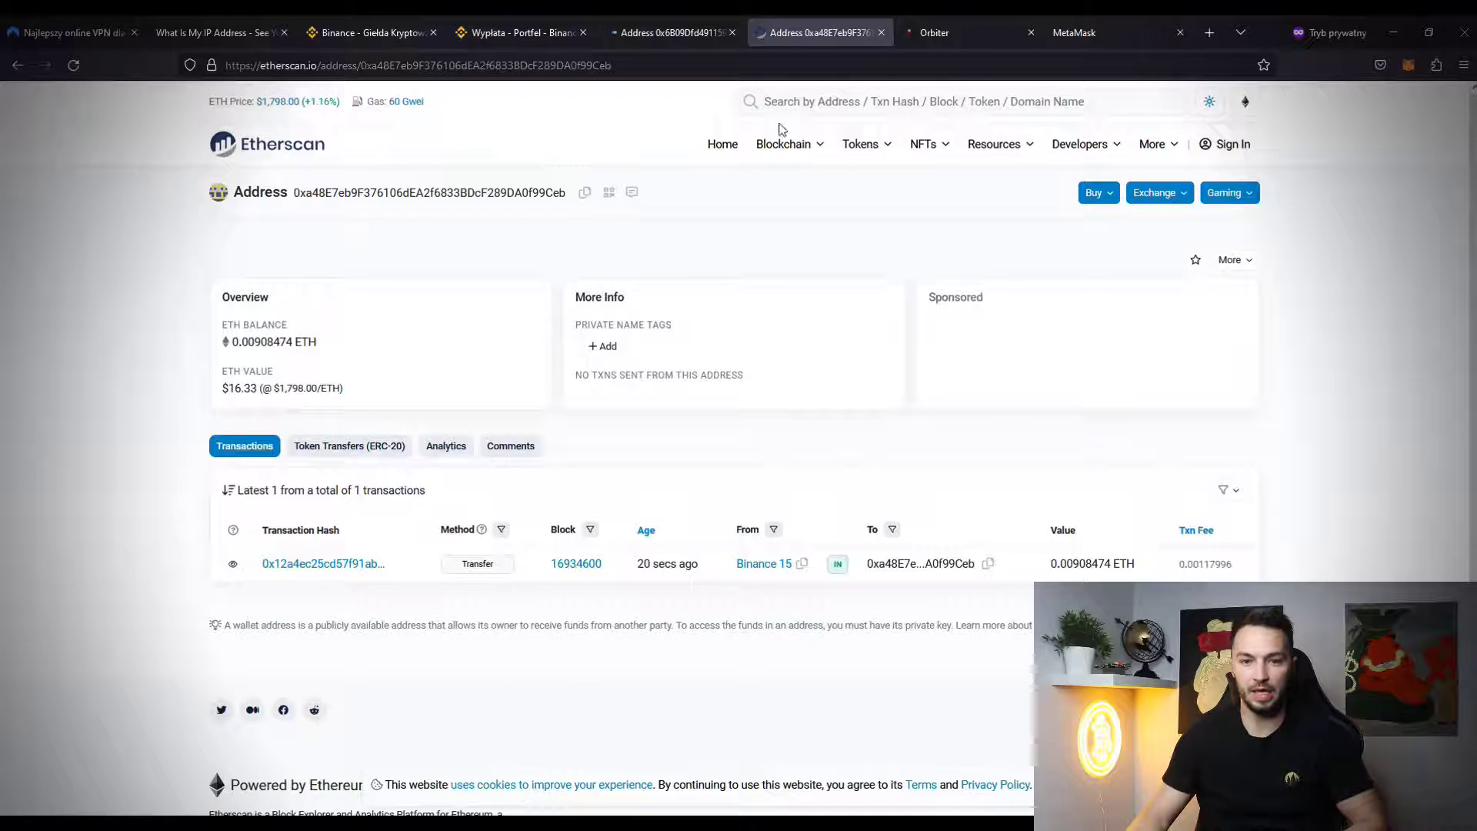
click(812, 102)
text(0xa48E7eb9F376106dEA2f6833BDcF289DA0f99Ceb)
key(Return)
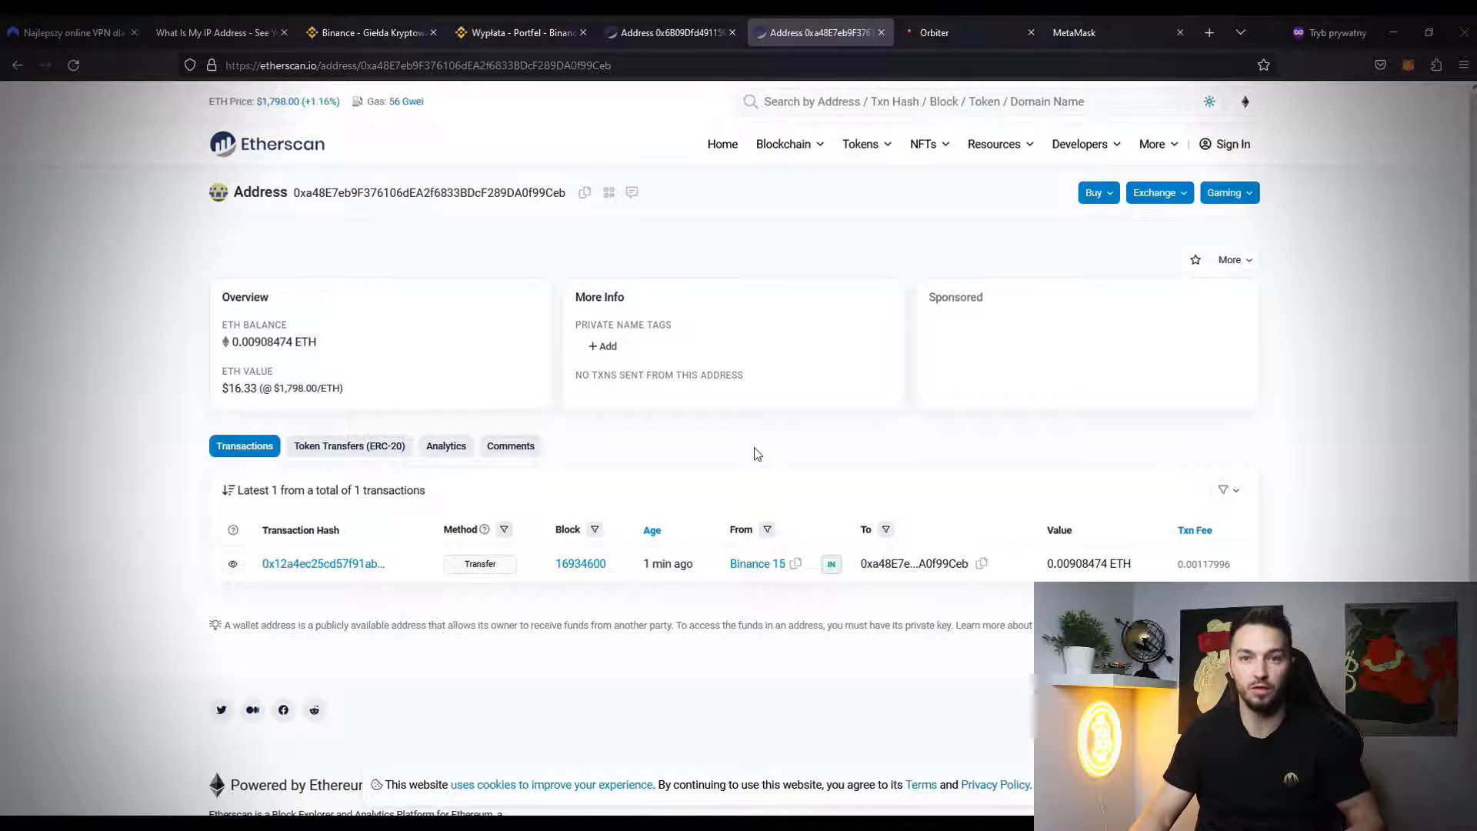
key(ctrl+Tab)
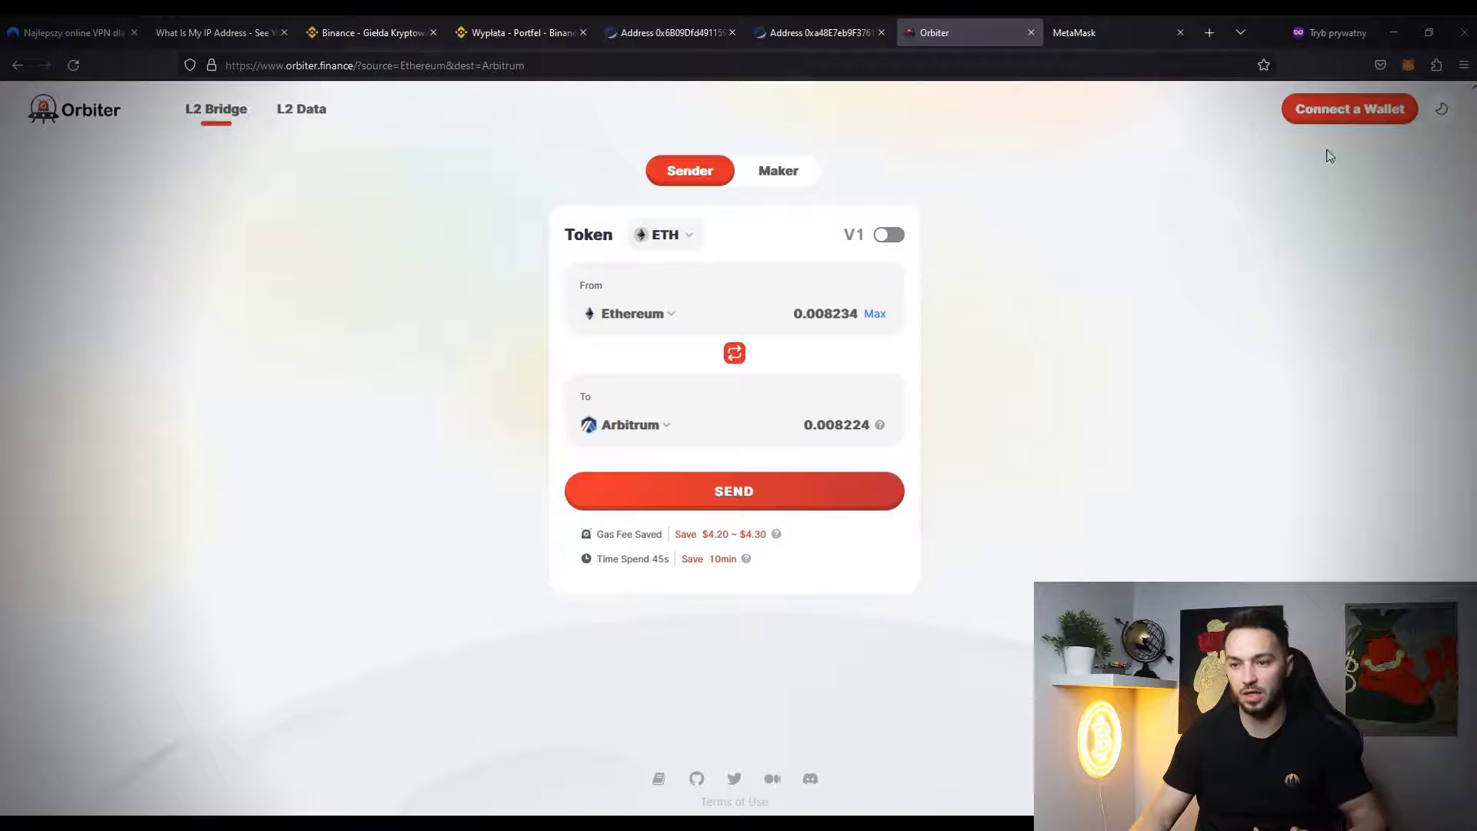
- Connect MetaMask Account 1 to Orbiter Finance and approve the connection
click(1339, 114)
click(1398, 218)
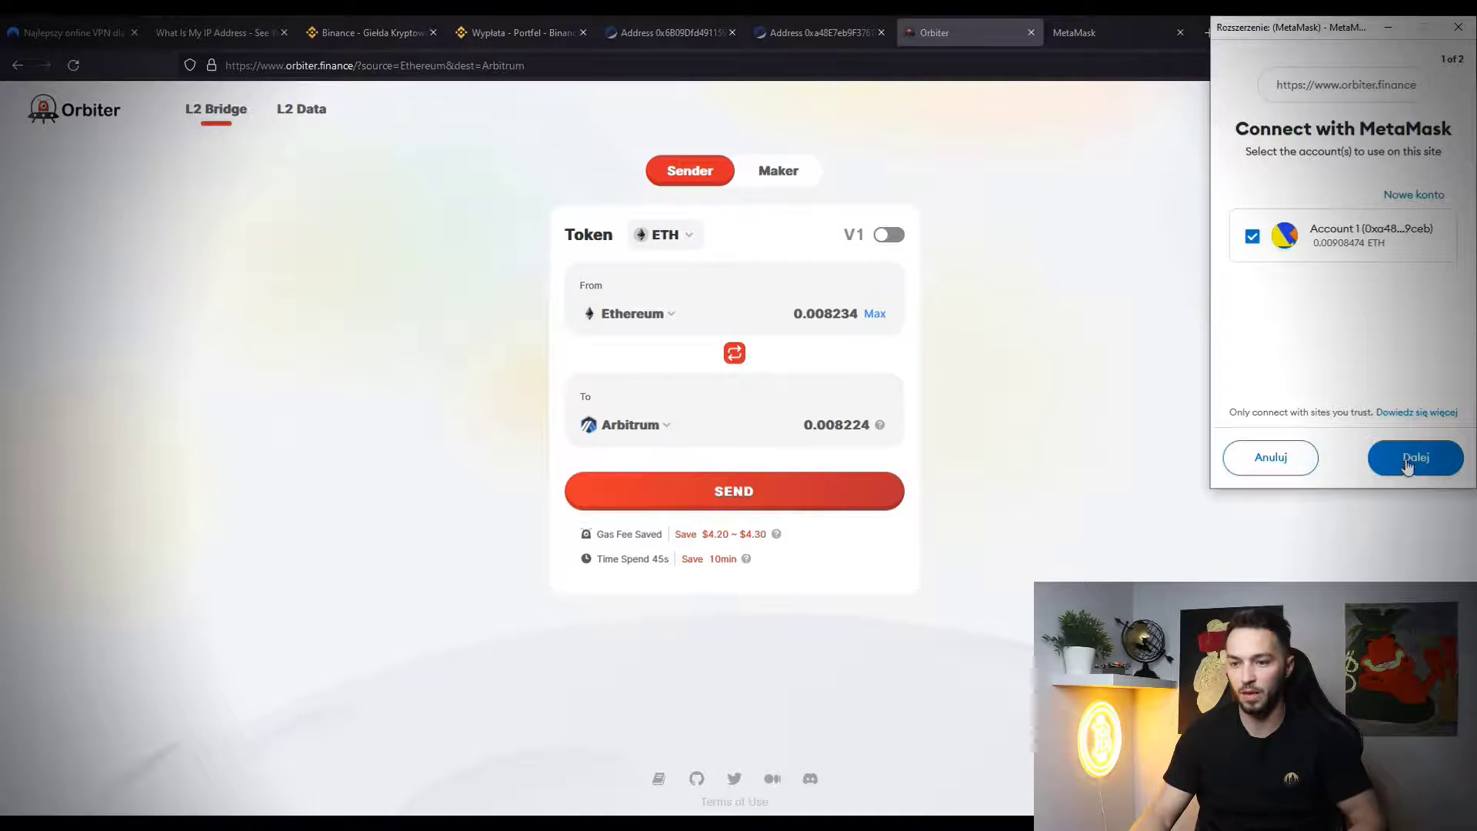
click(1410, 458)
click(1412, 459)
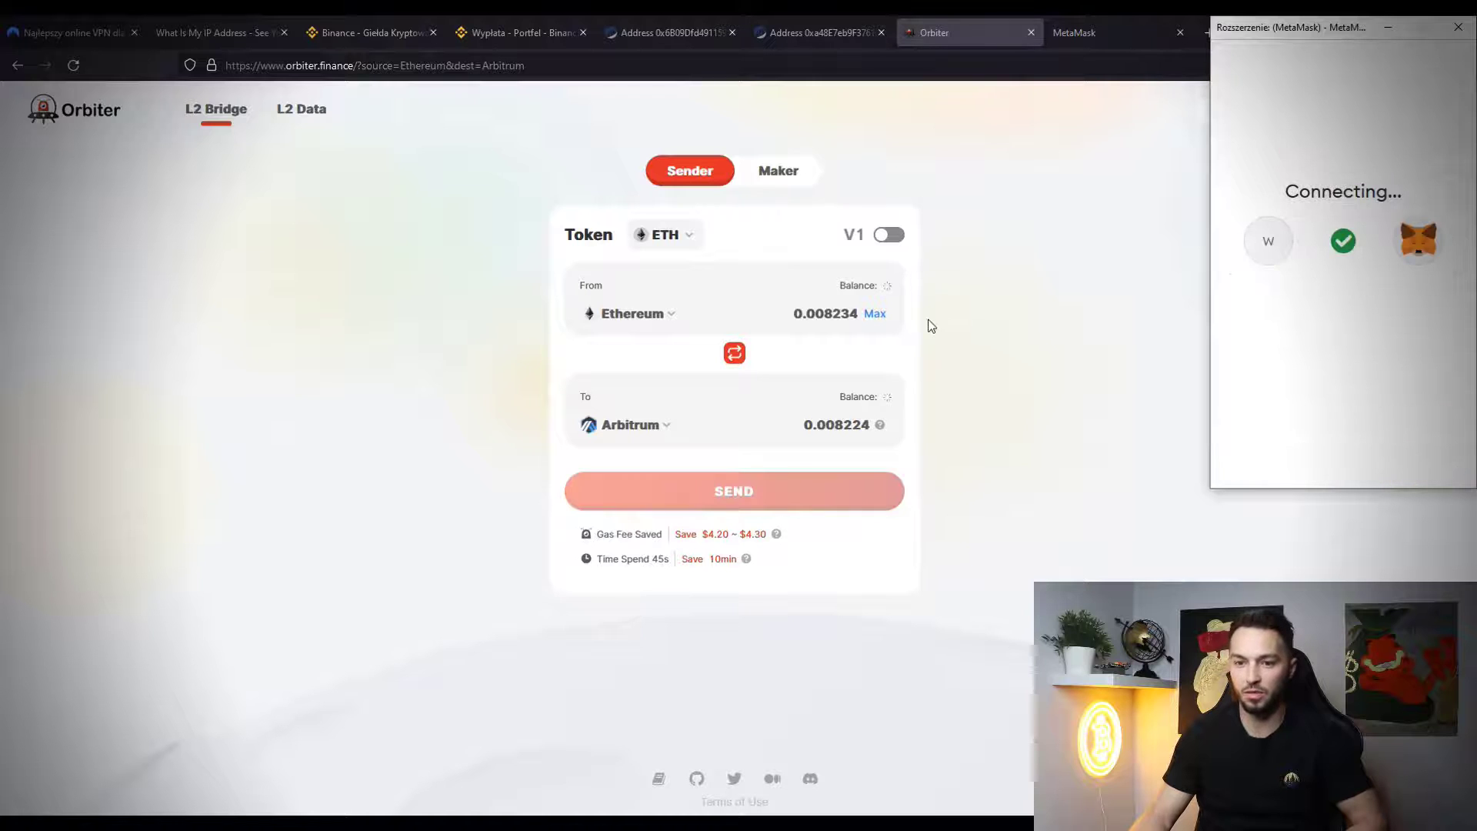
- Set the bridge amount to Max and reverse the direction to Arbitrum to Ethereum
click(875, 314)
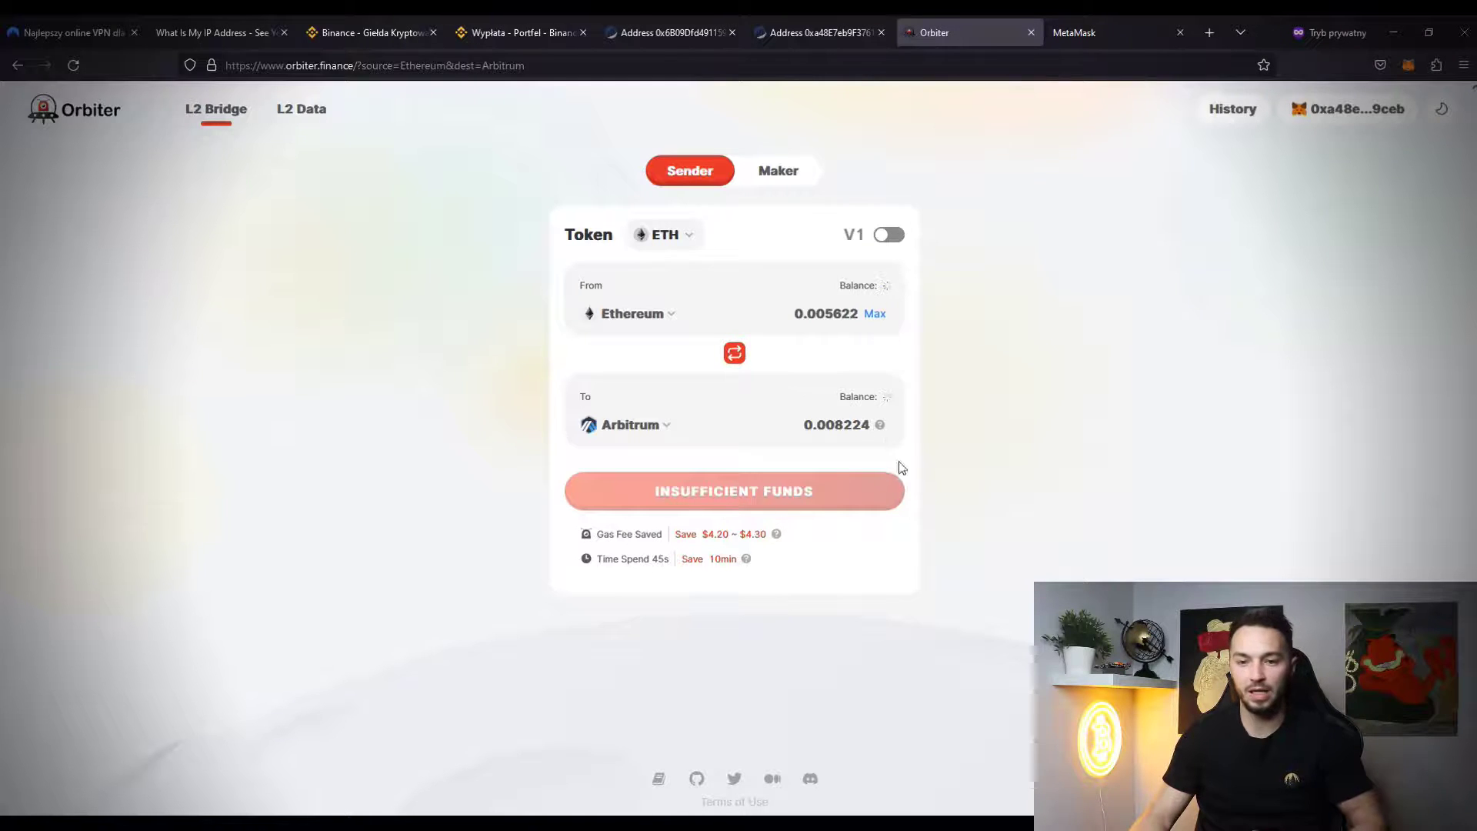
click(733, 355)
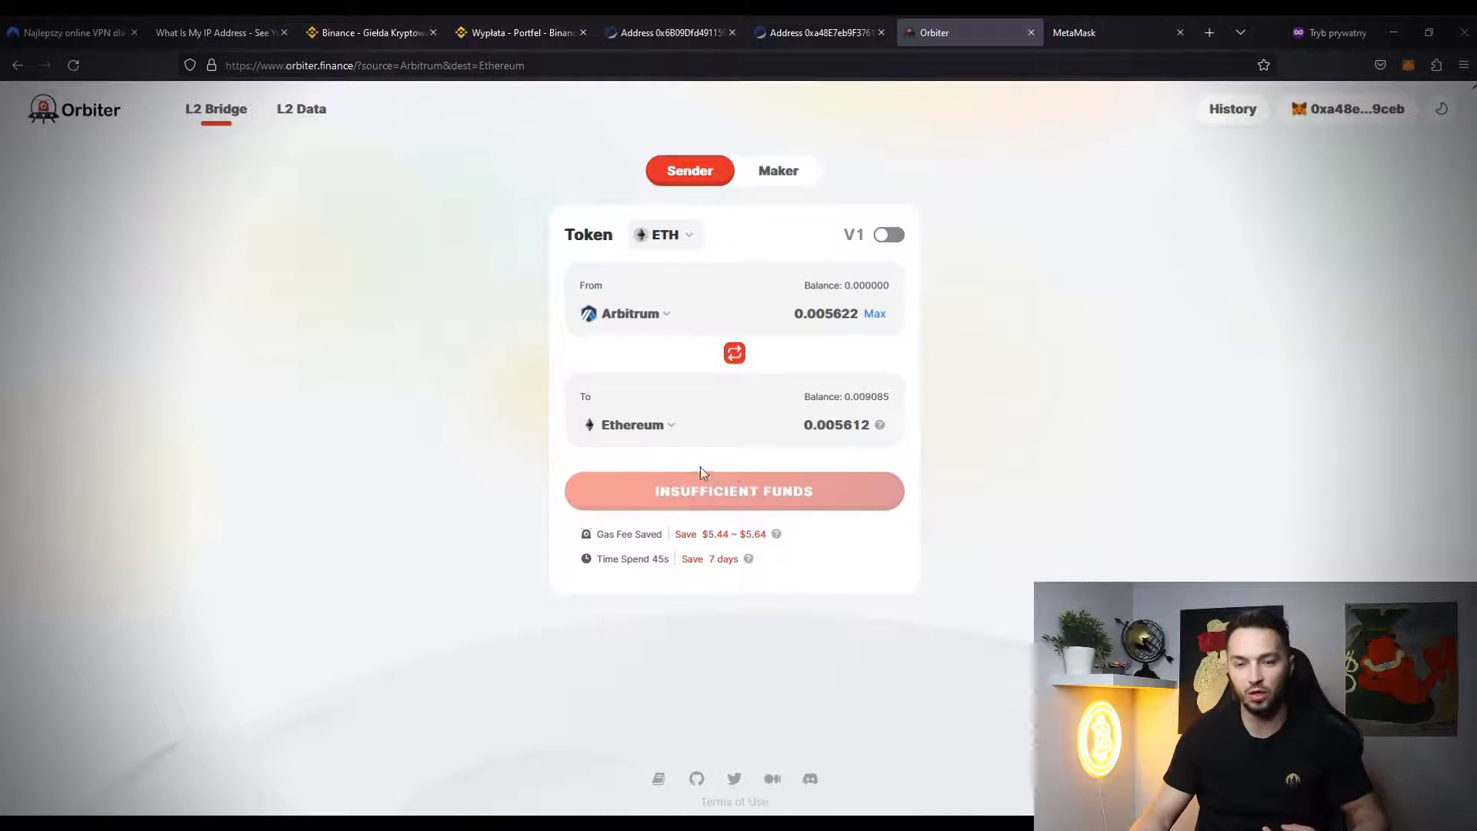
click(1100, 31)
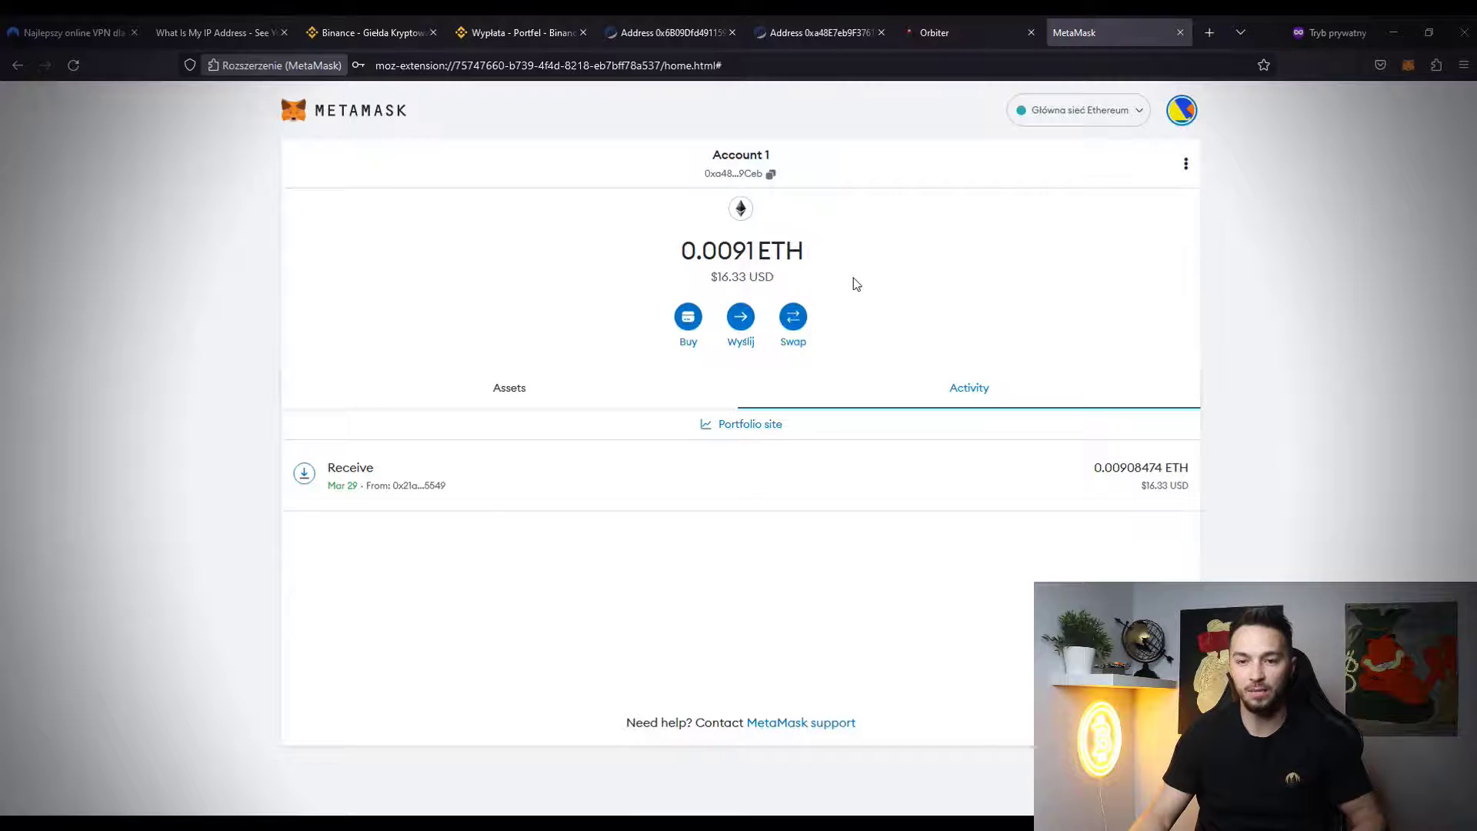
click(741, 318)
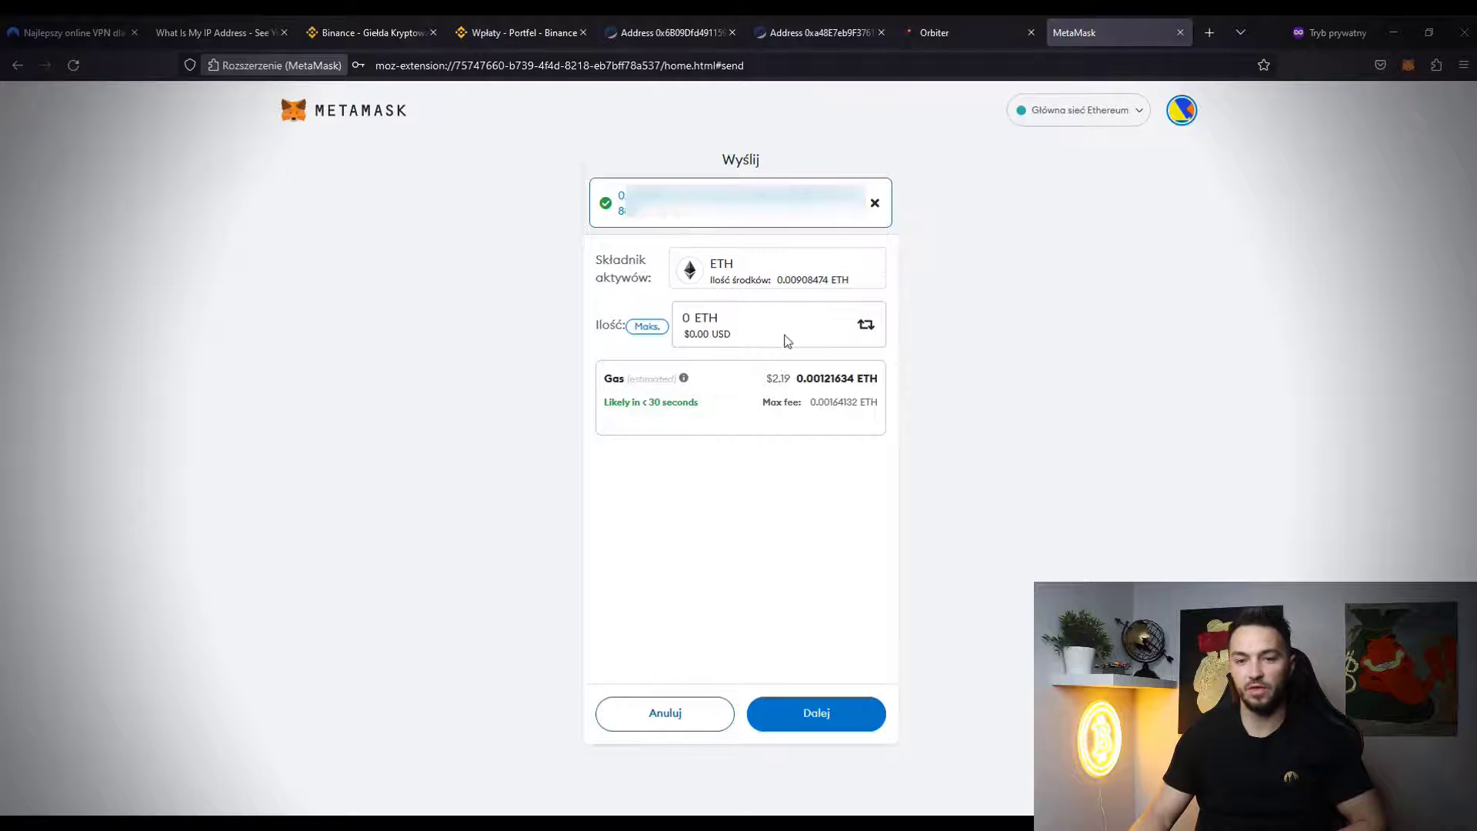
click(648, 328)
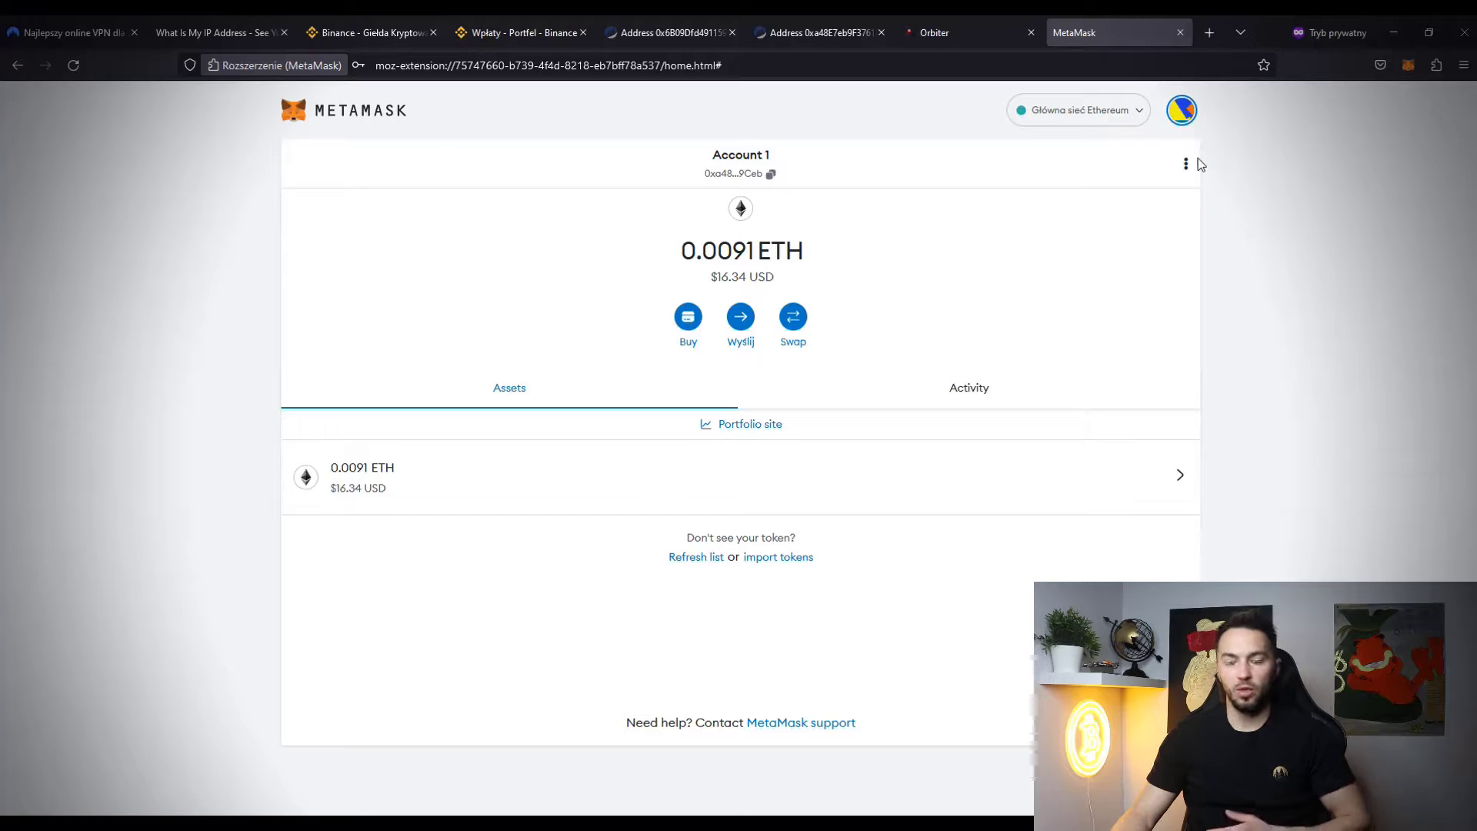
- Log out of MetaMask and copy the Wallet 2 seed phrase from Notepad
click(1183, 115)
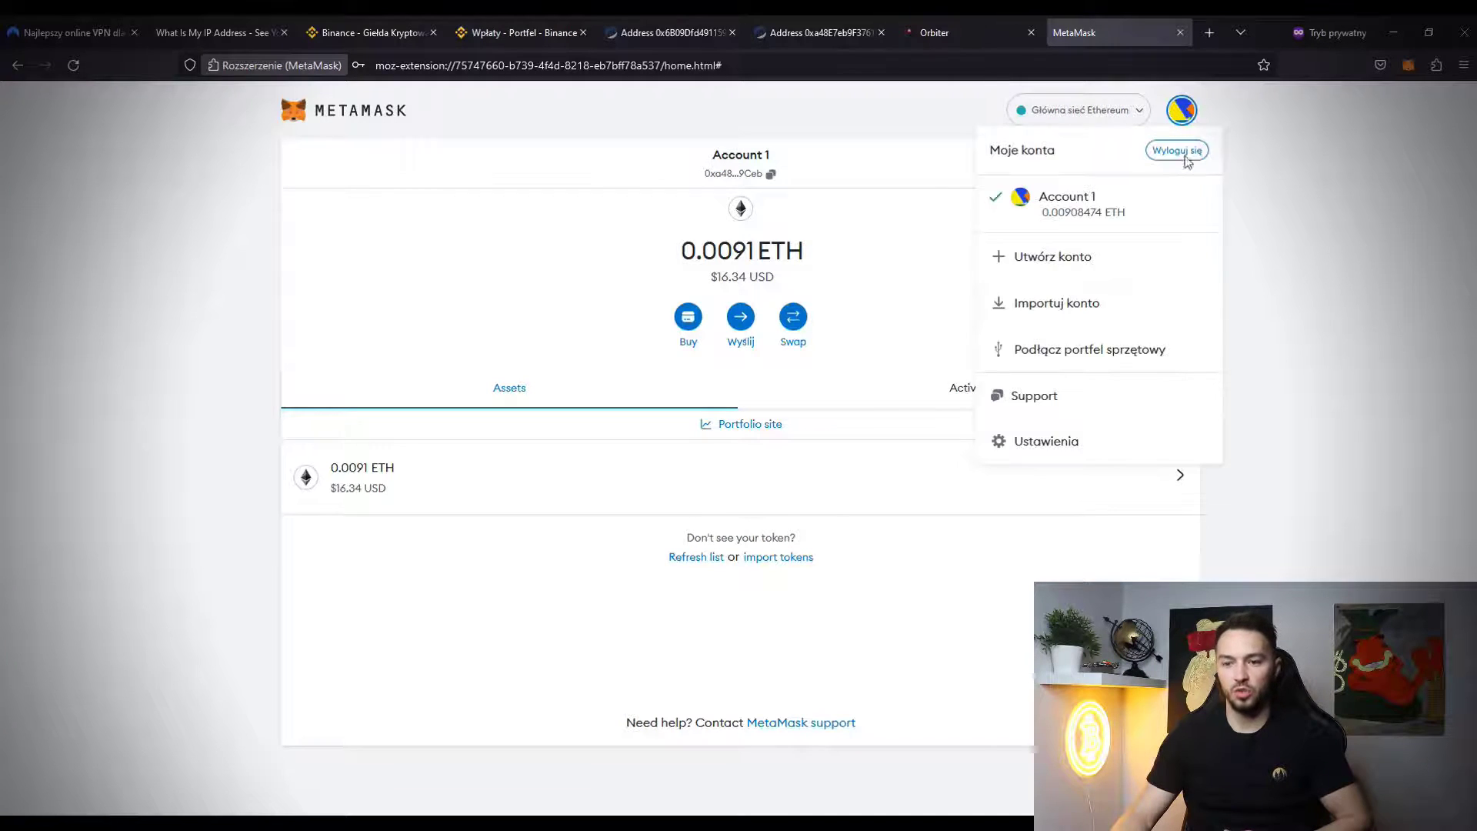
click(1181, 152)
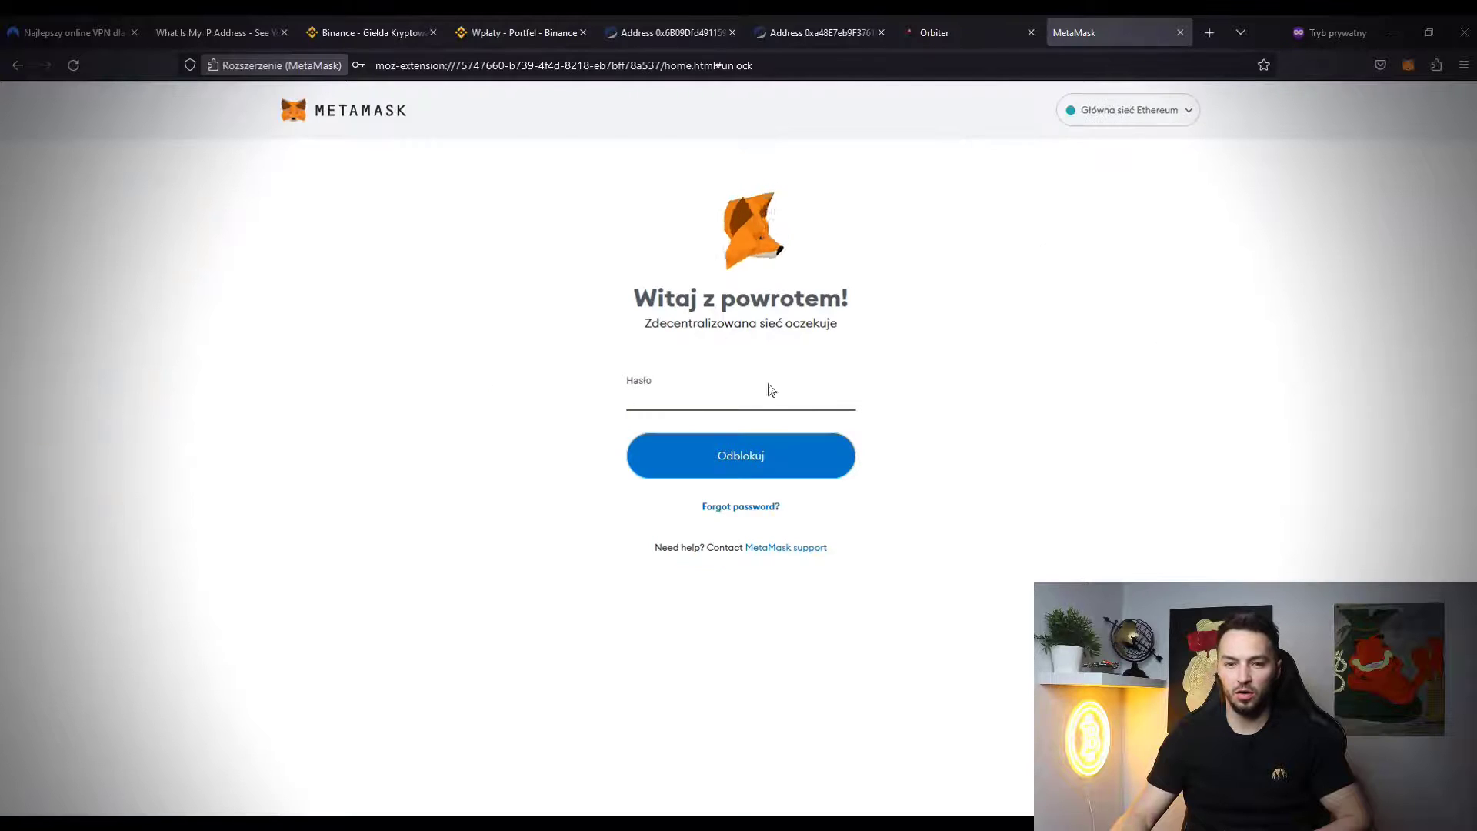
key(alt+Tab)
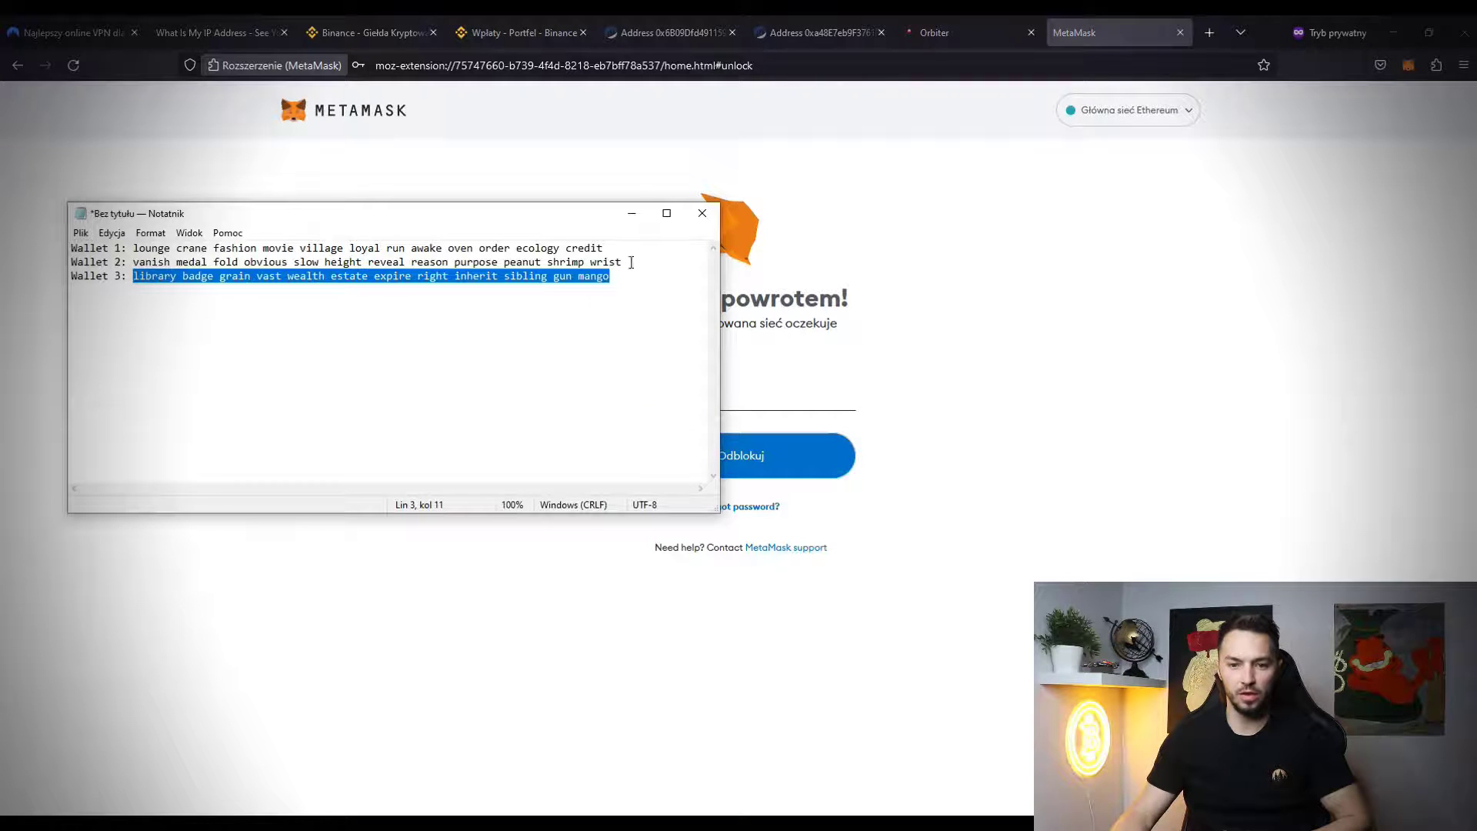
drag(631, 260, 133, 262)
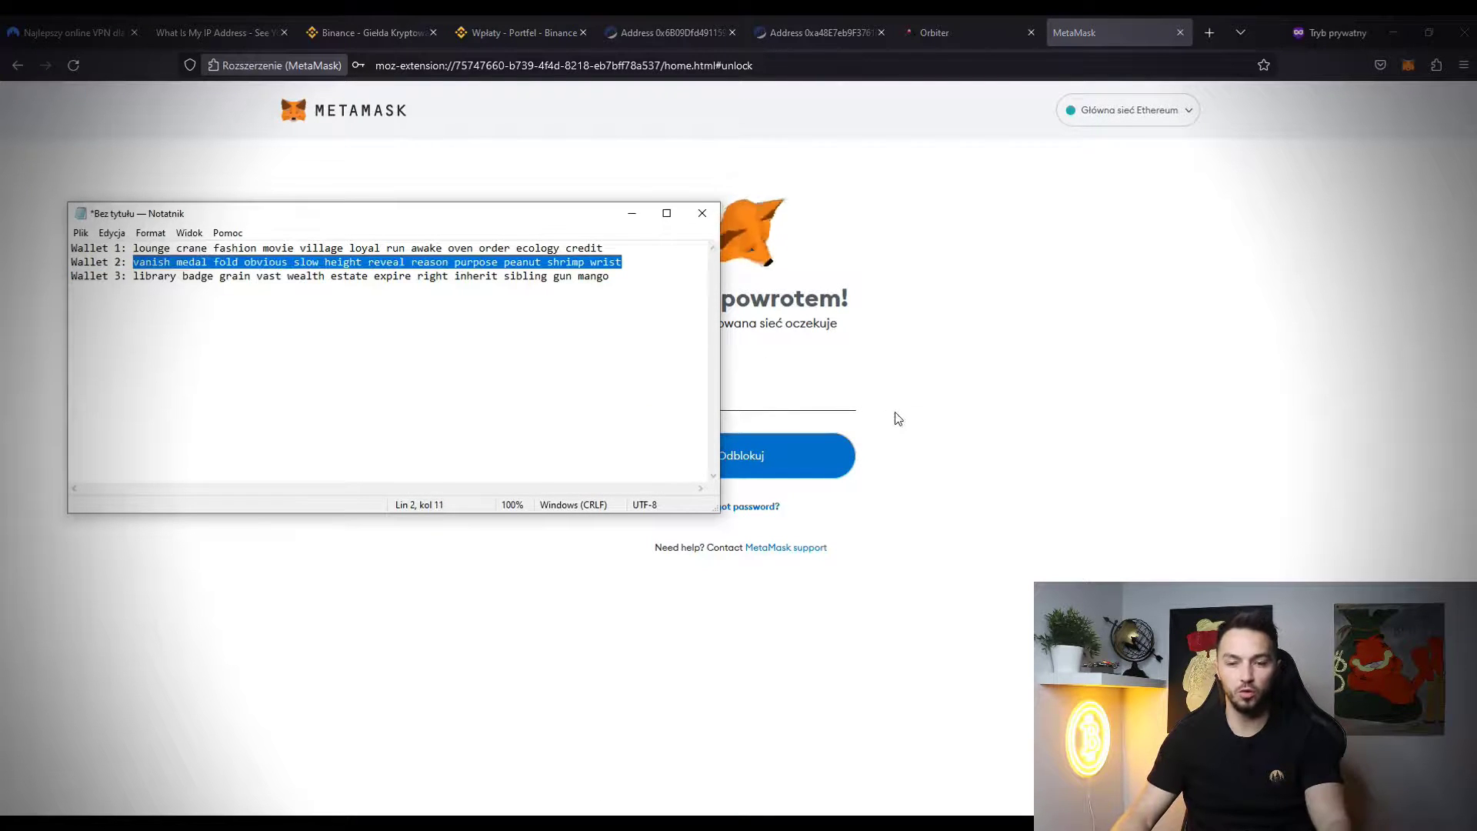
- Paste the Wallet 2 seed phrase into the Forgot password restore form and continue to the new password
click(764, 507)
click(485, 534)
key(ctrl+v)
scroll(452, 515, down, 1)
click(386, 647)
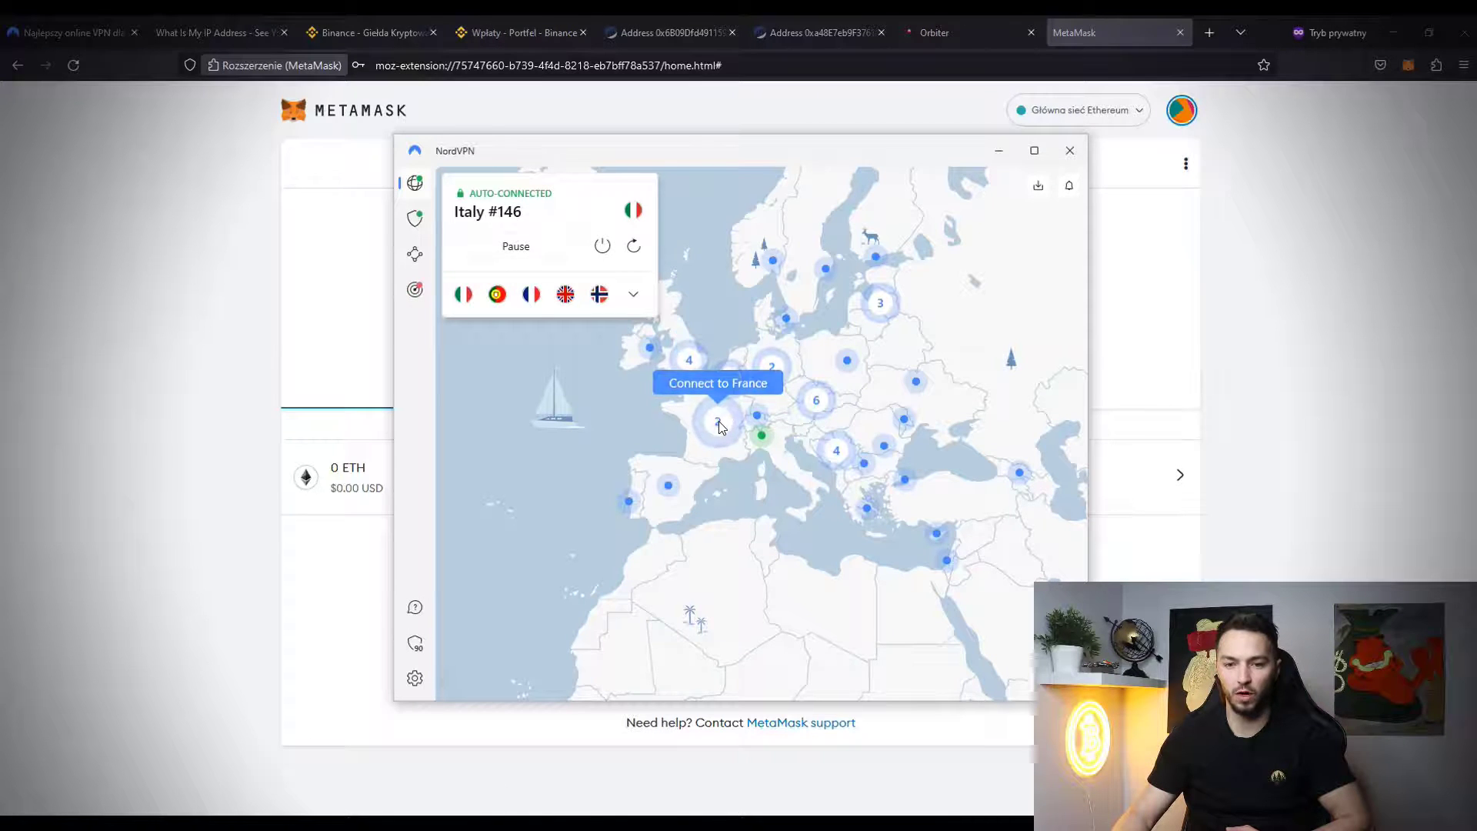
- Connect NordVPN to France #830 and reload WhatIsMyIPAddress until it shows a Paris IP
click(717, 420)
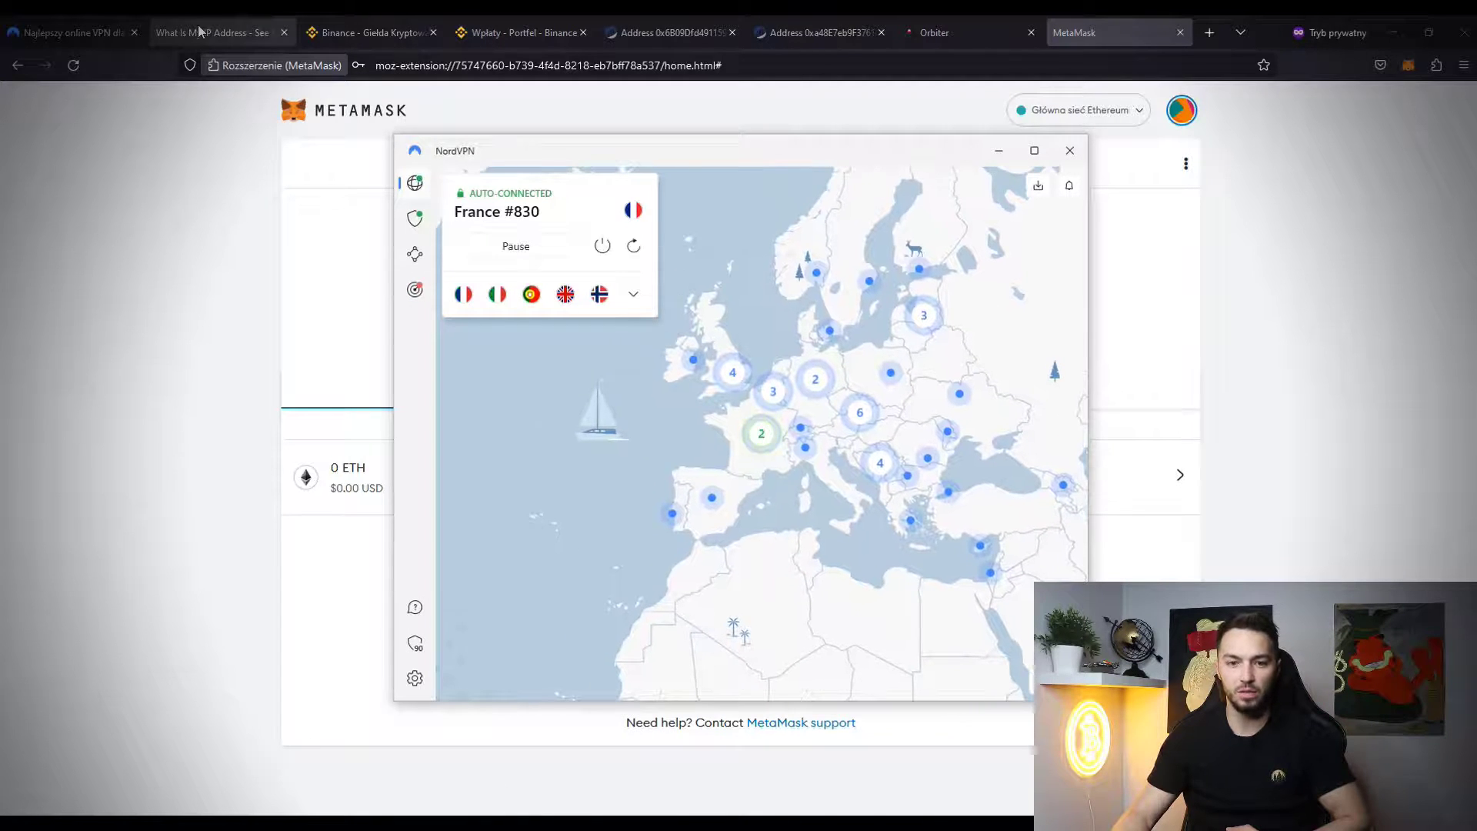
click(197, 25)
click(71, 66)
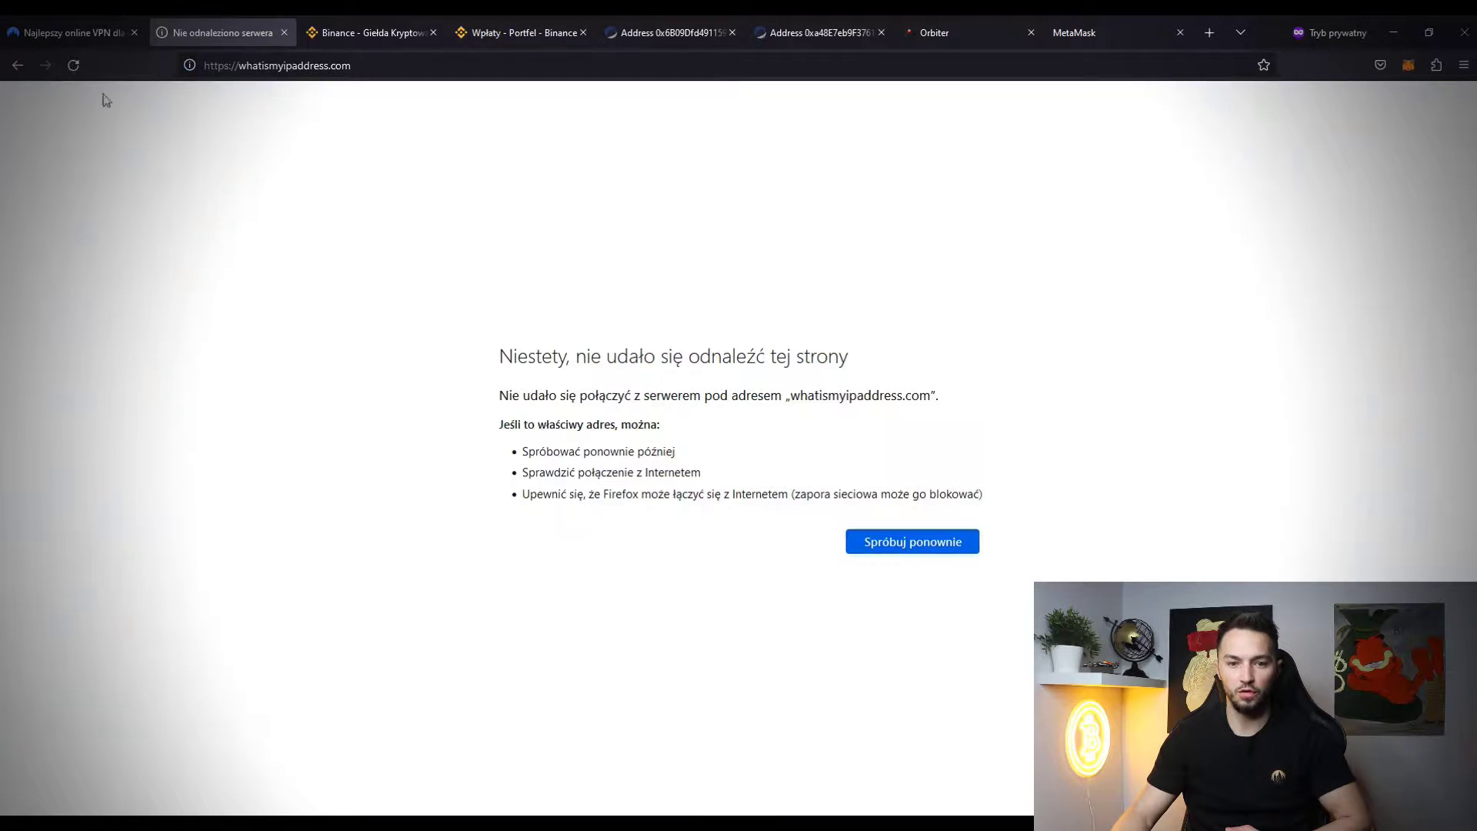
click(75, 66)
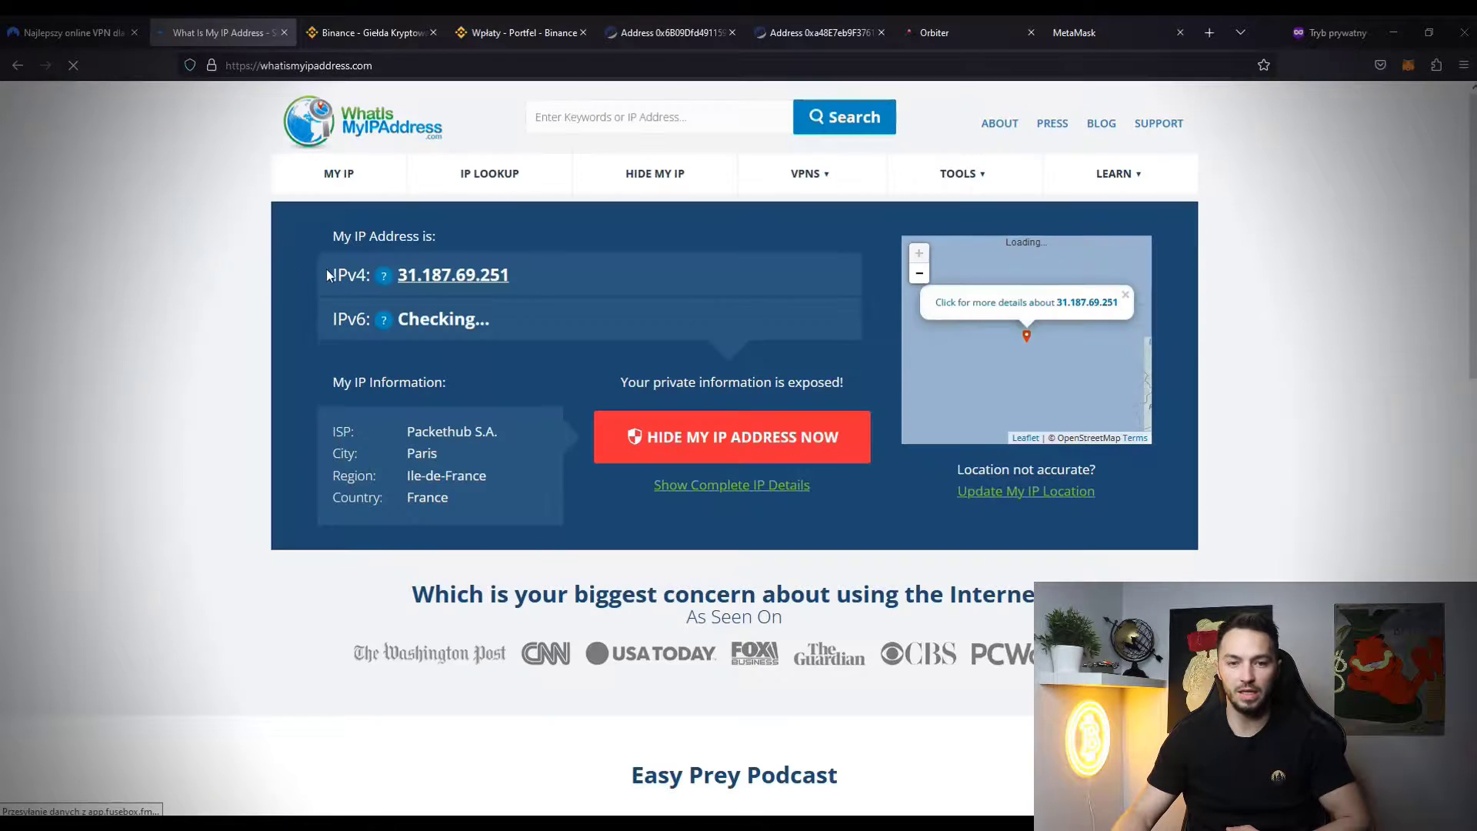